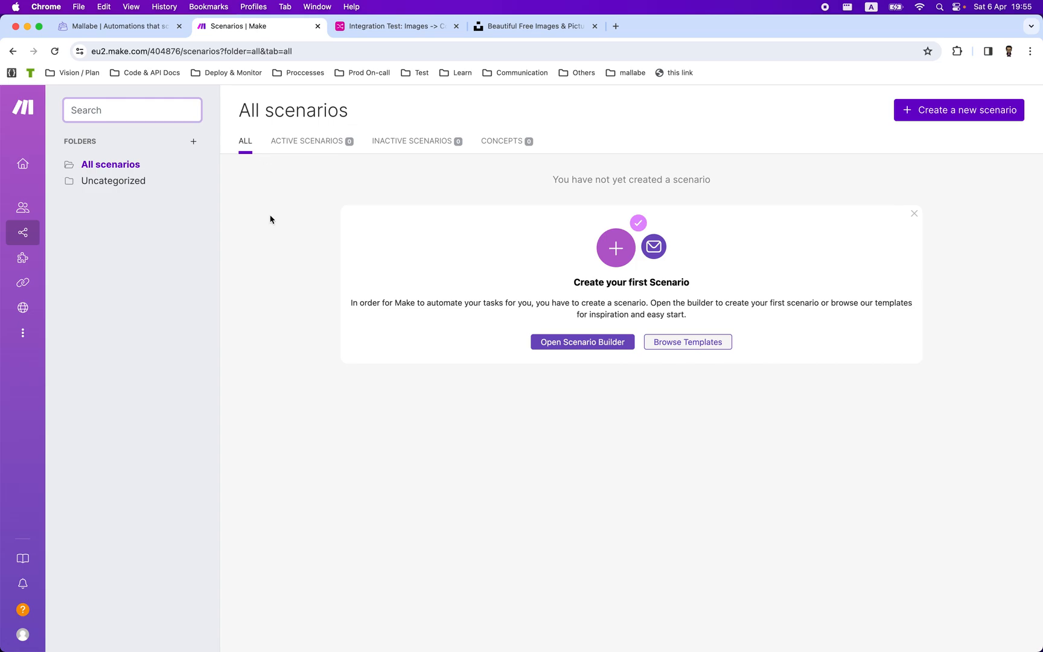
Create a new scenario that starts with the Airtable Watch Records module
left_click(549, 342)
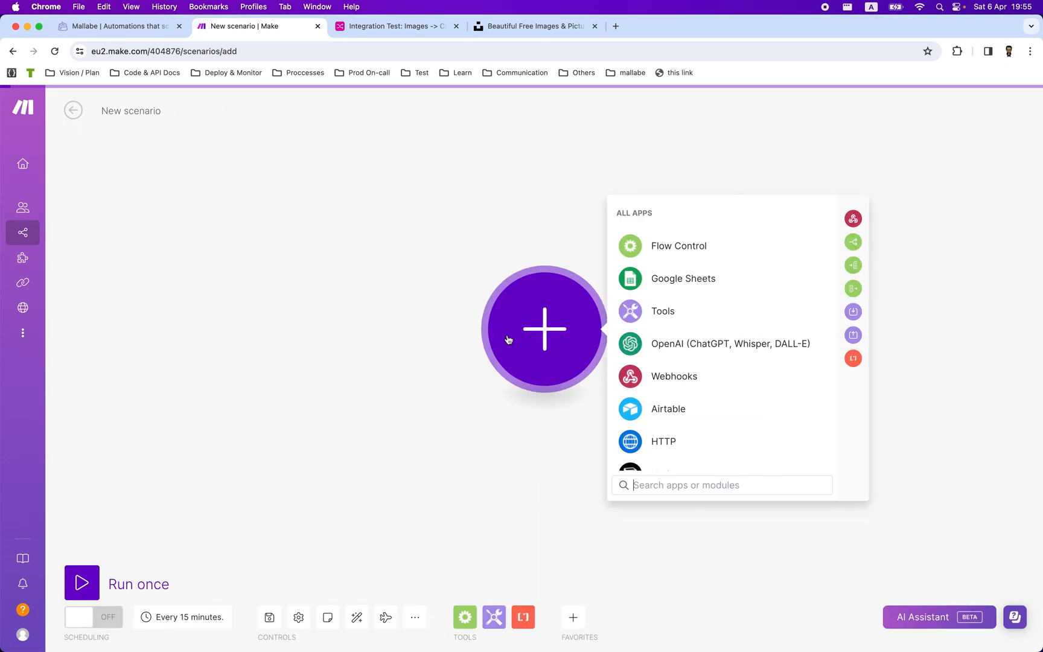
type("airtabl")
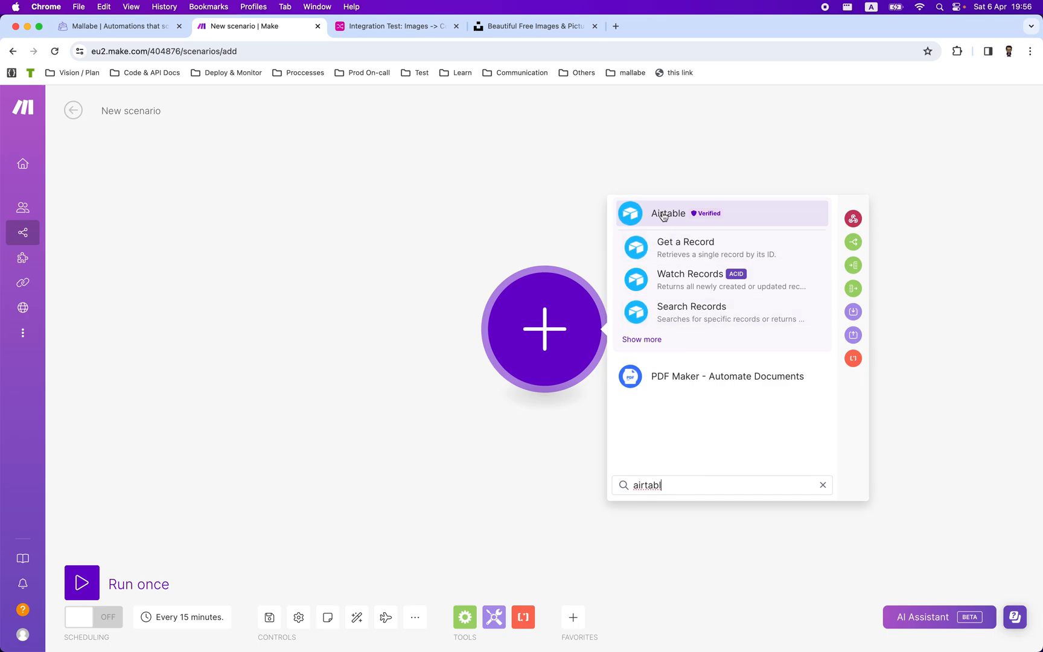
left_click(673, 286)
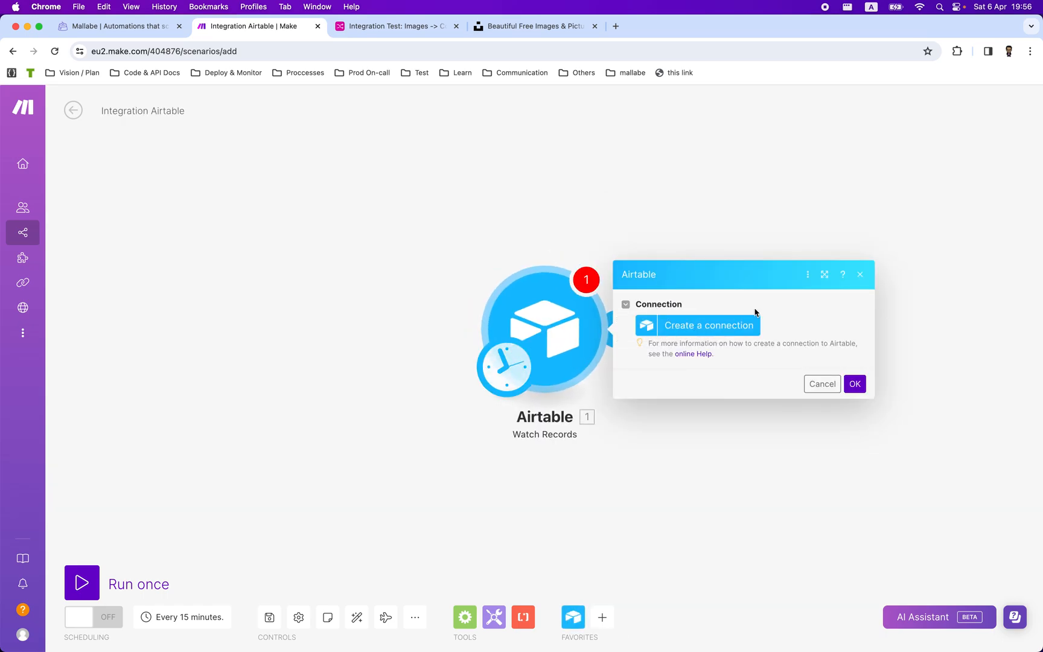
Create an Airtable OAuth connection for the trigger and grant it access to the Integration Test base
left_click(748, 323)
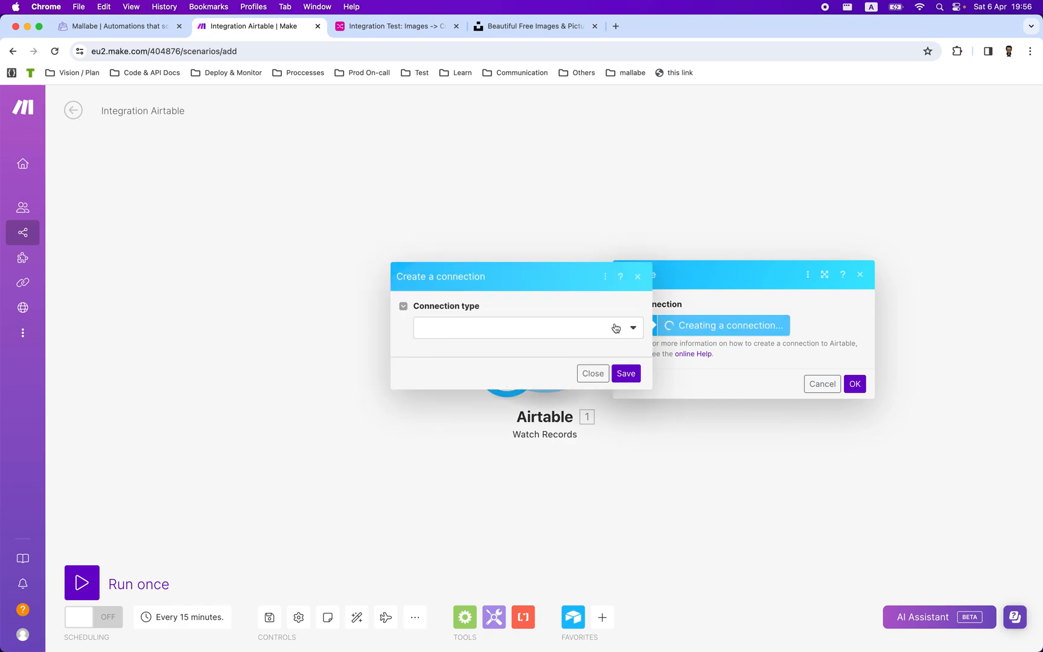
left_click(595, 327)
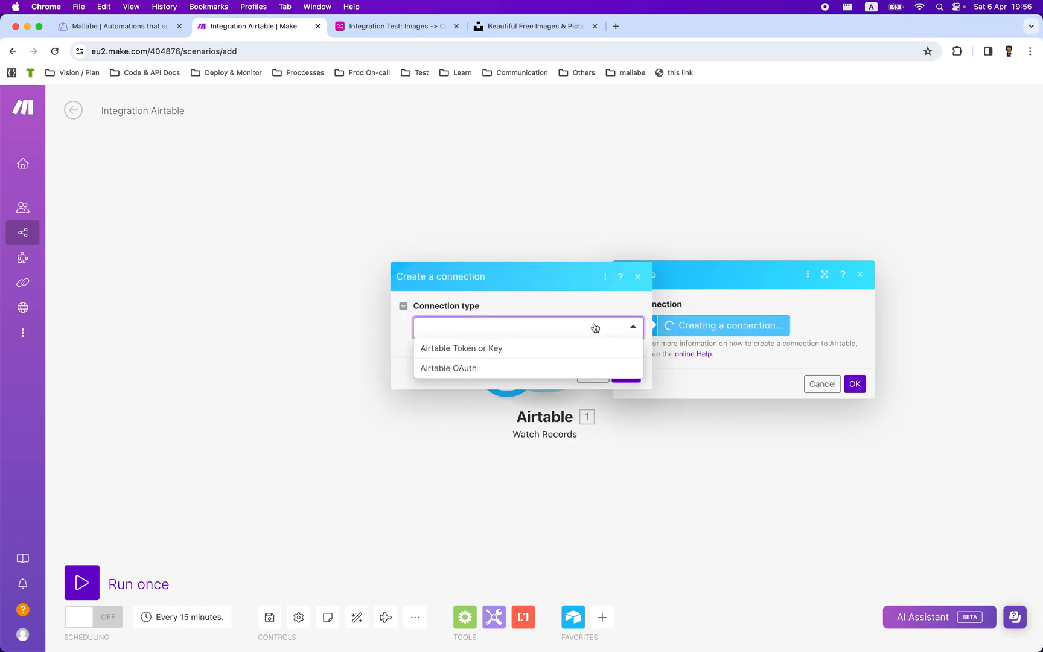
left_click(541, 368)
left_click(617, 396)
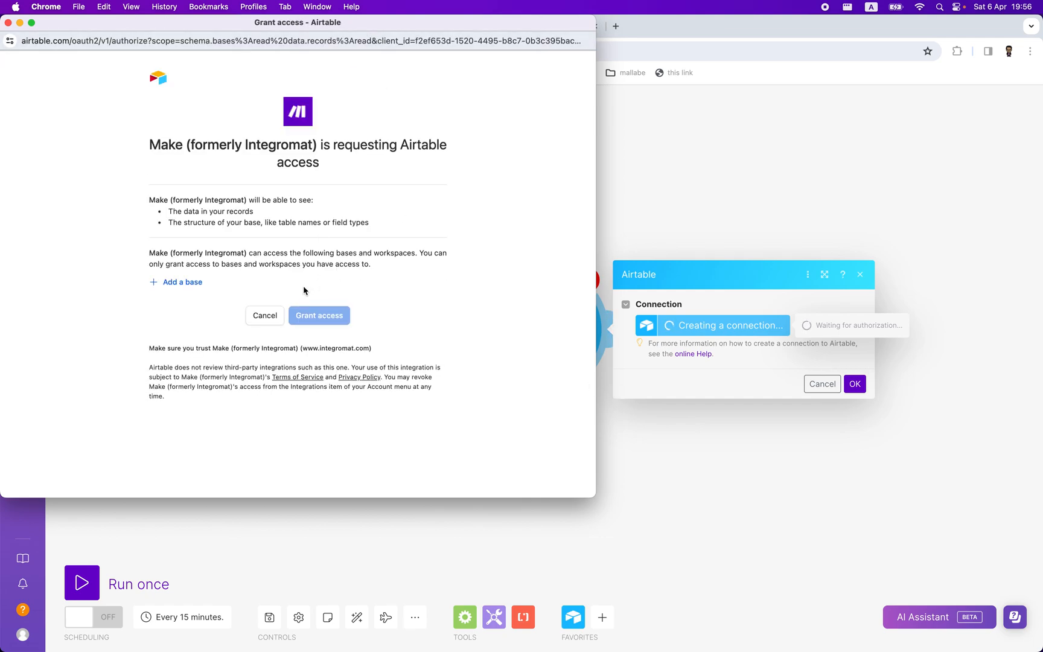
left_click(192, 284)
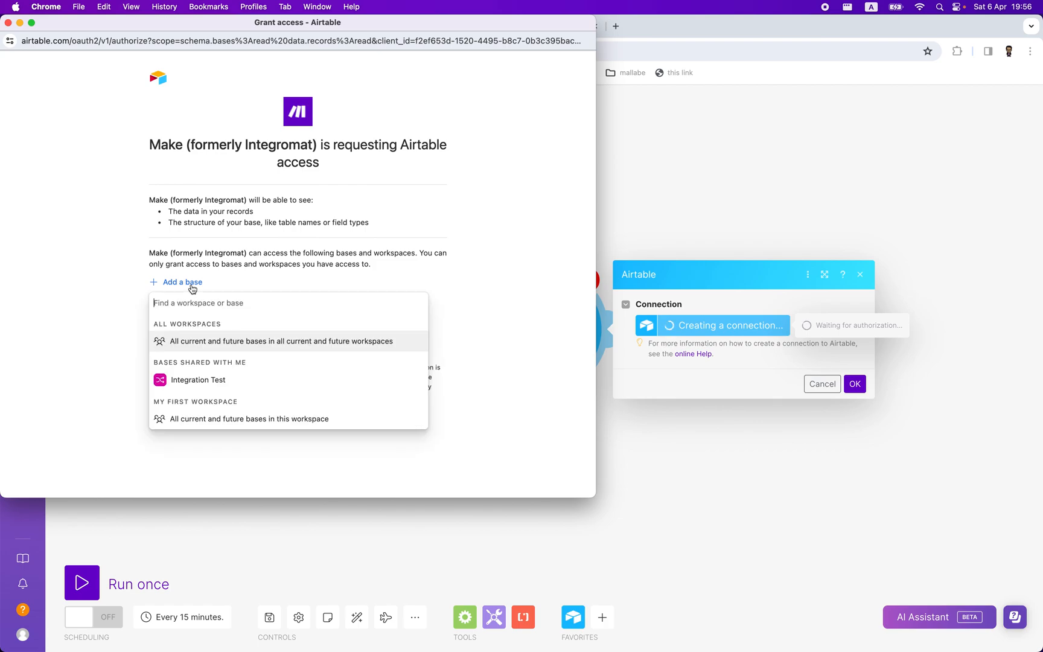
left_click(201, 376)
left_click(319, 349)
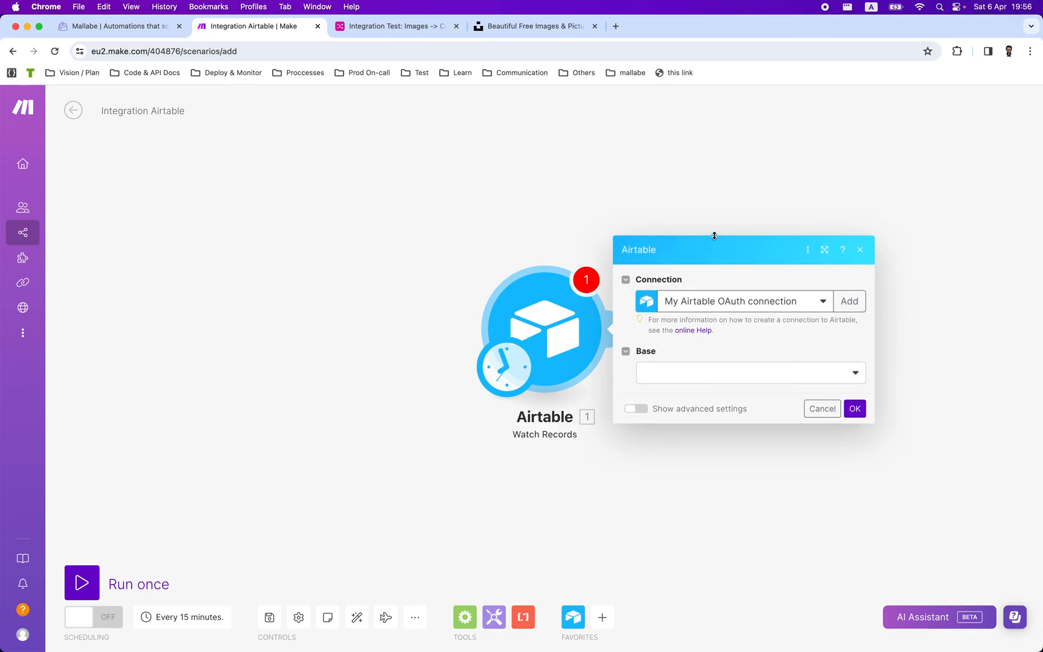
Check the Images -> Compress table in Airtable, and in Make set the trigger's base to Integration Test and its table to Images → Compress
left_click(401, 27)
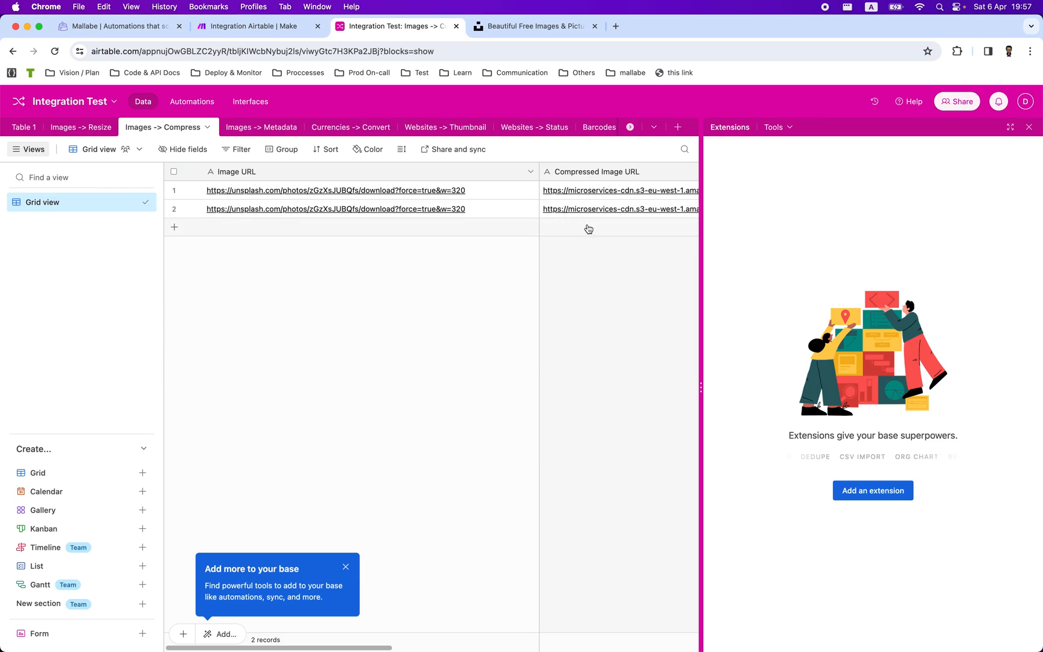
scroll(589, 229, "right", 2)
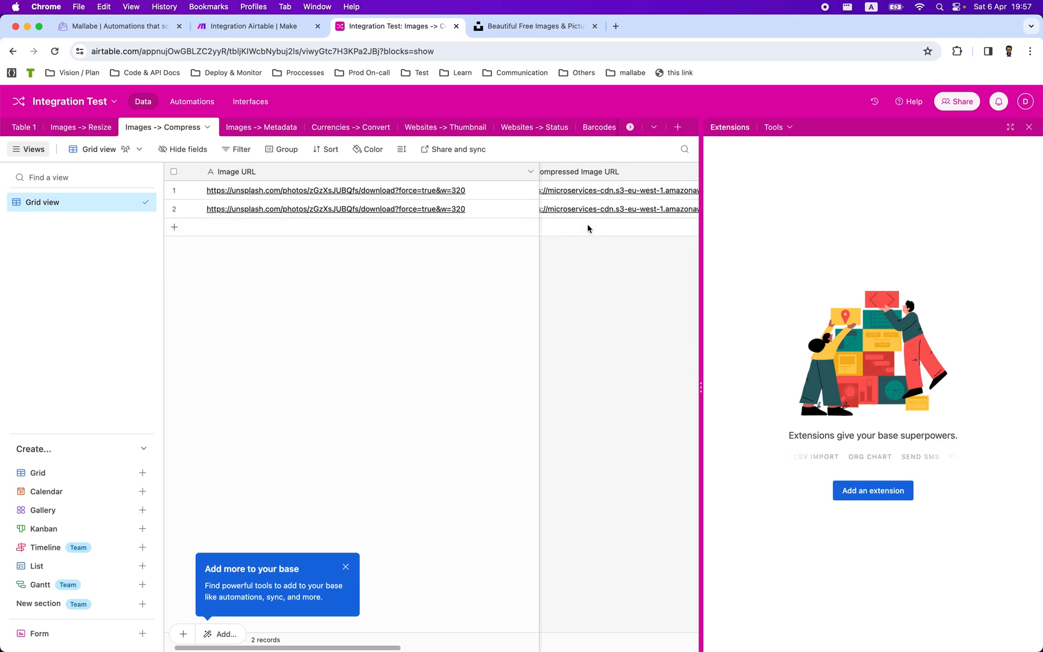
scroll(589, 228, "left", 1)
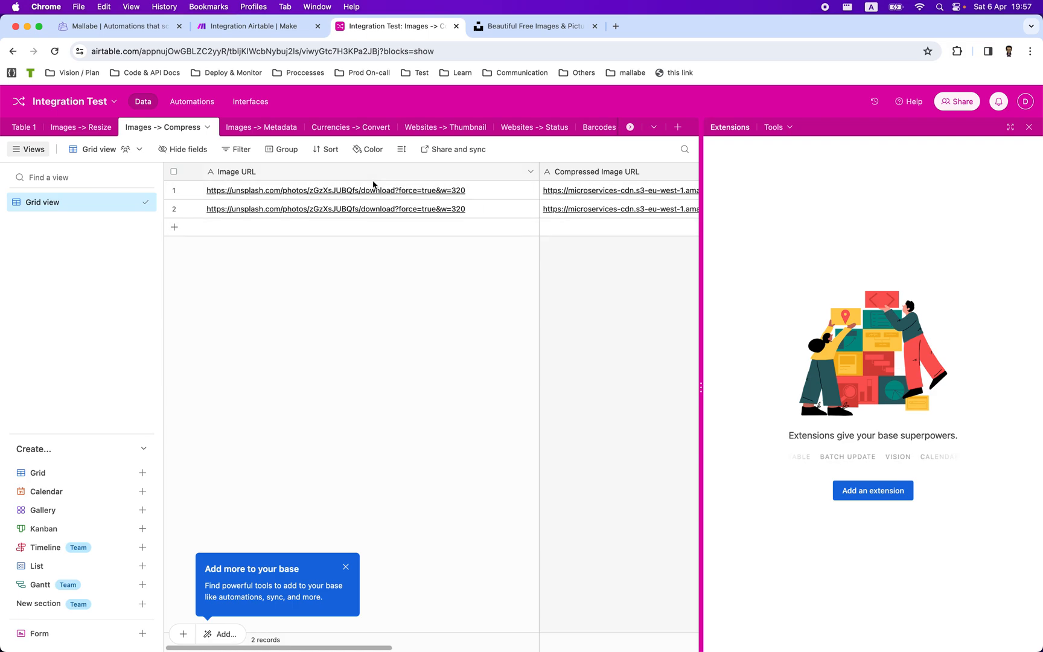
left_click(263, 30)
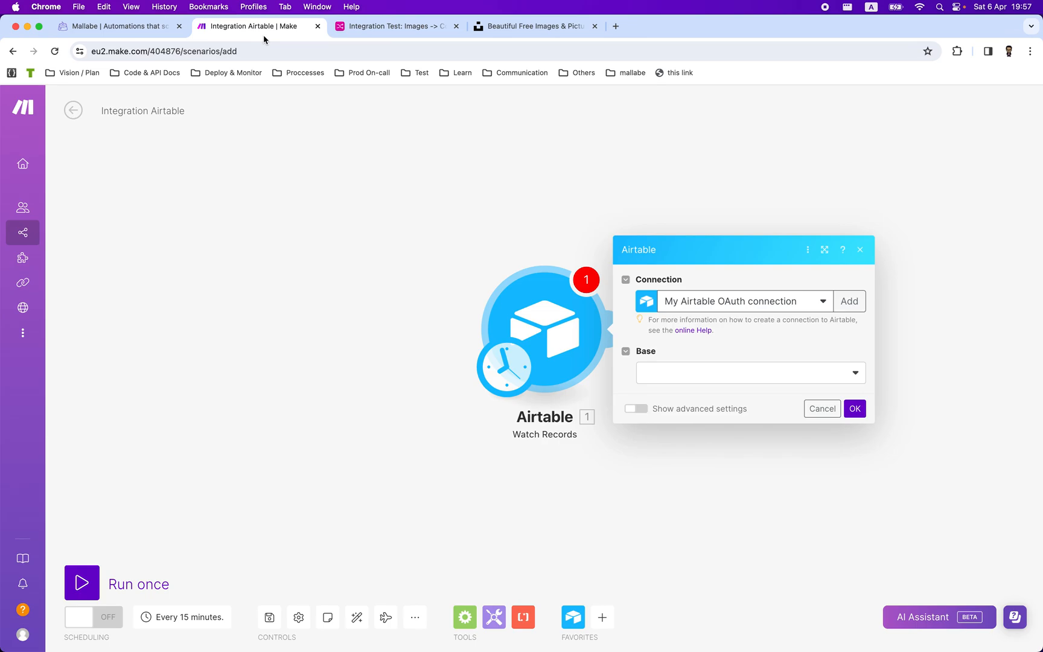
left_click(684, 376)
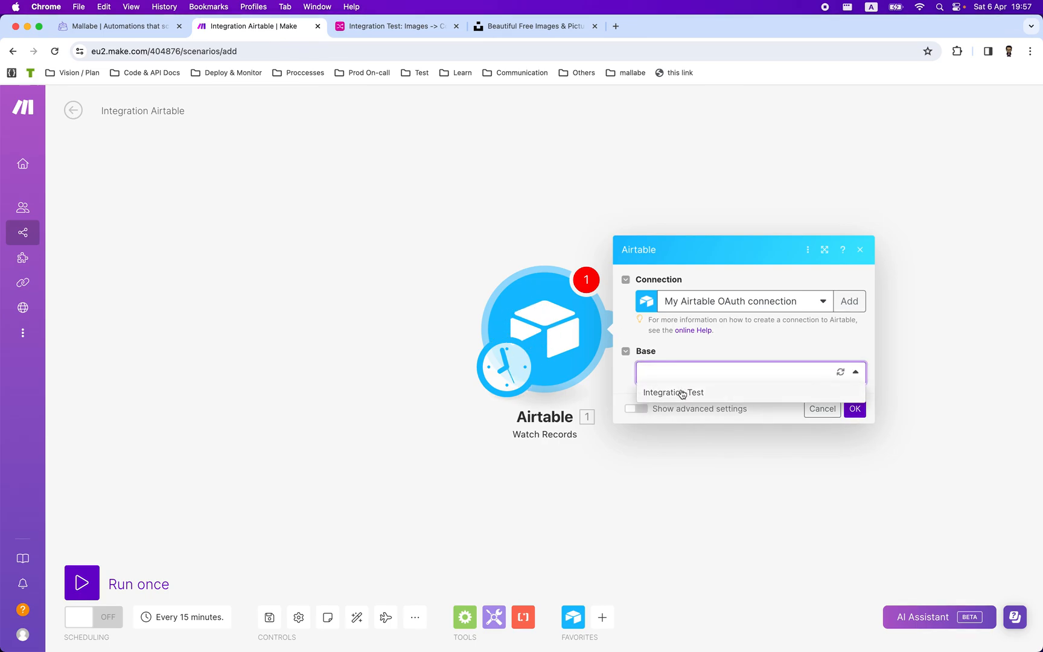
left_click(684, 393)
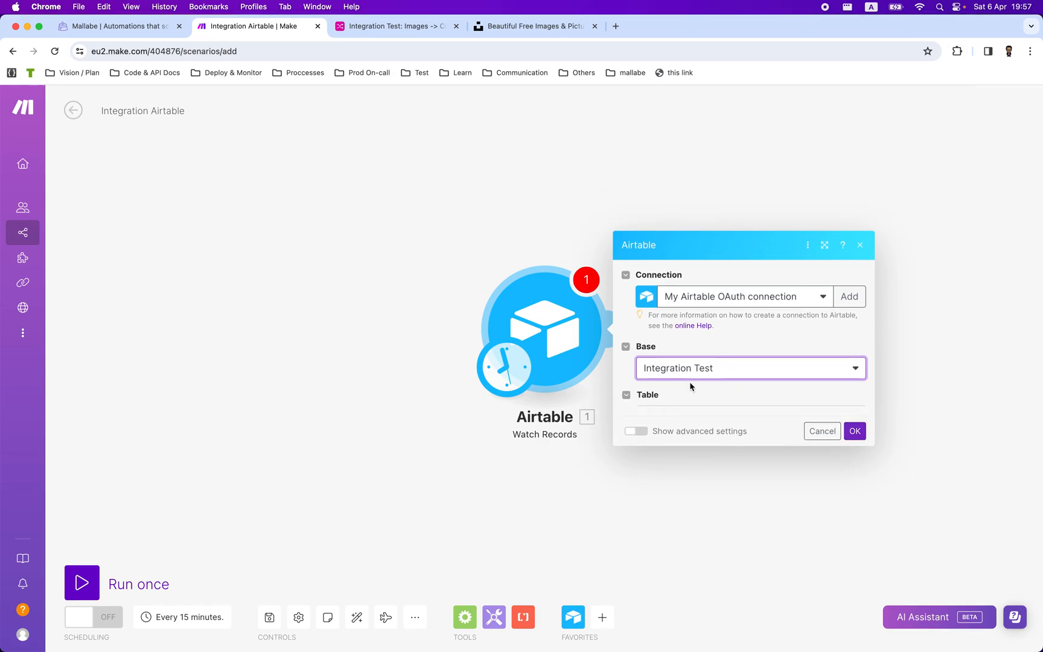
left_click(689, 397)
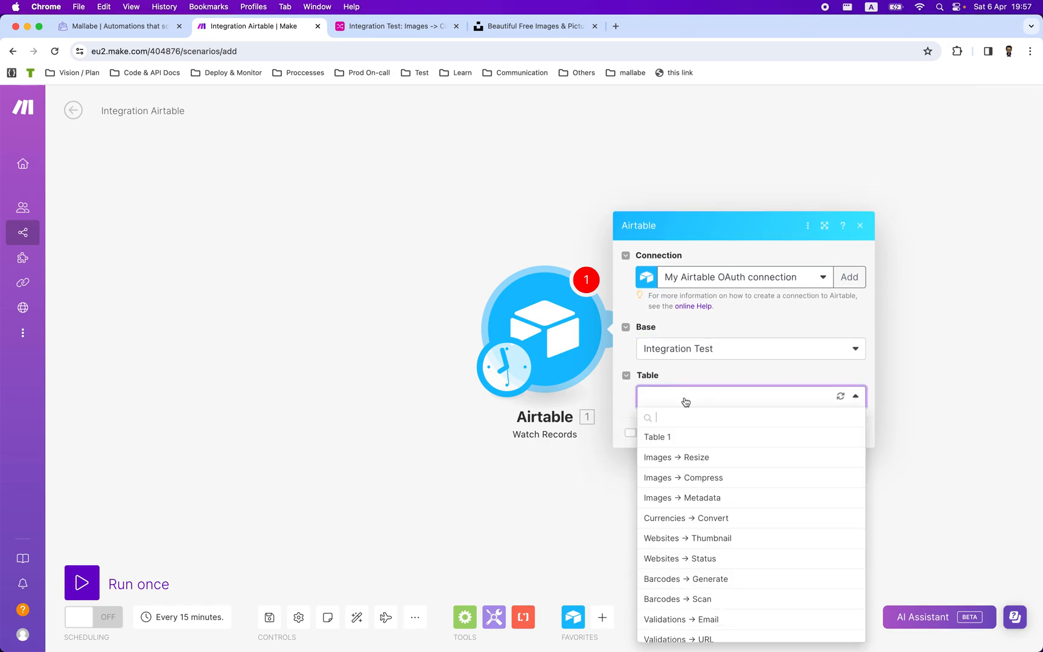
left_click(693, 477)
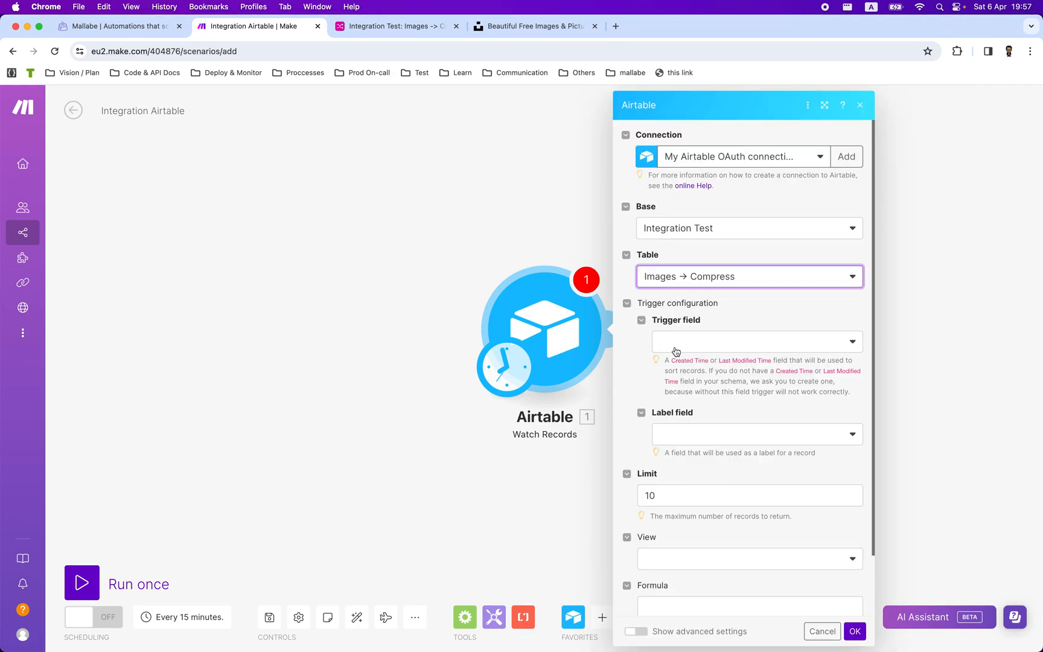
Set the trigger field to Created At and the label field to Image URL, and save the trigger to start from now on
left_click(689, 339)
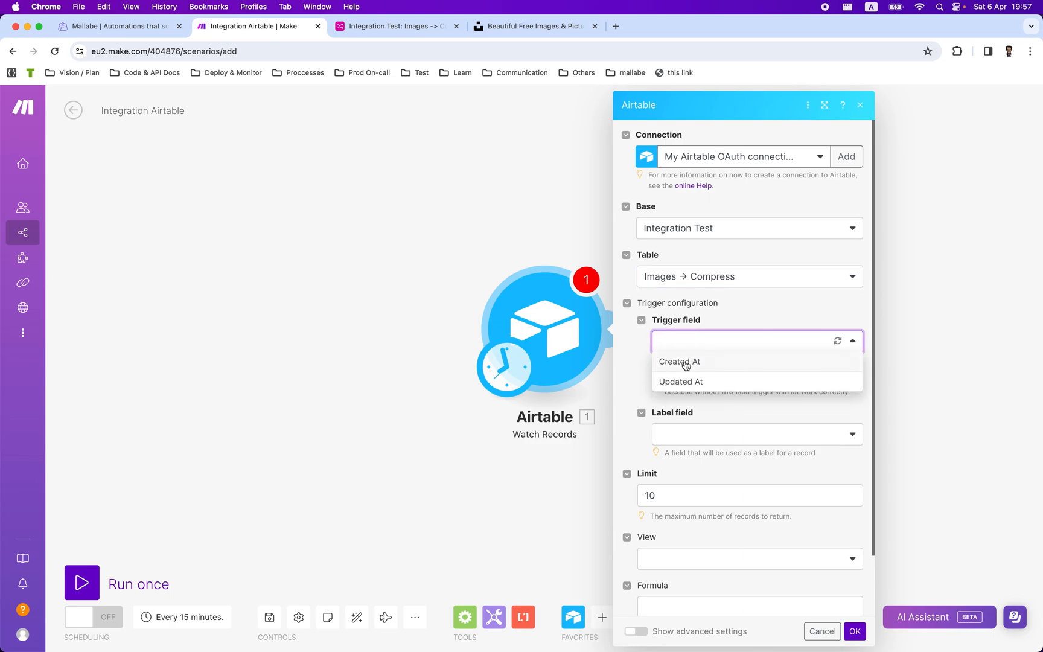
left_click(685, 364)
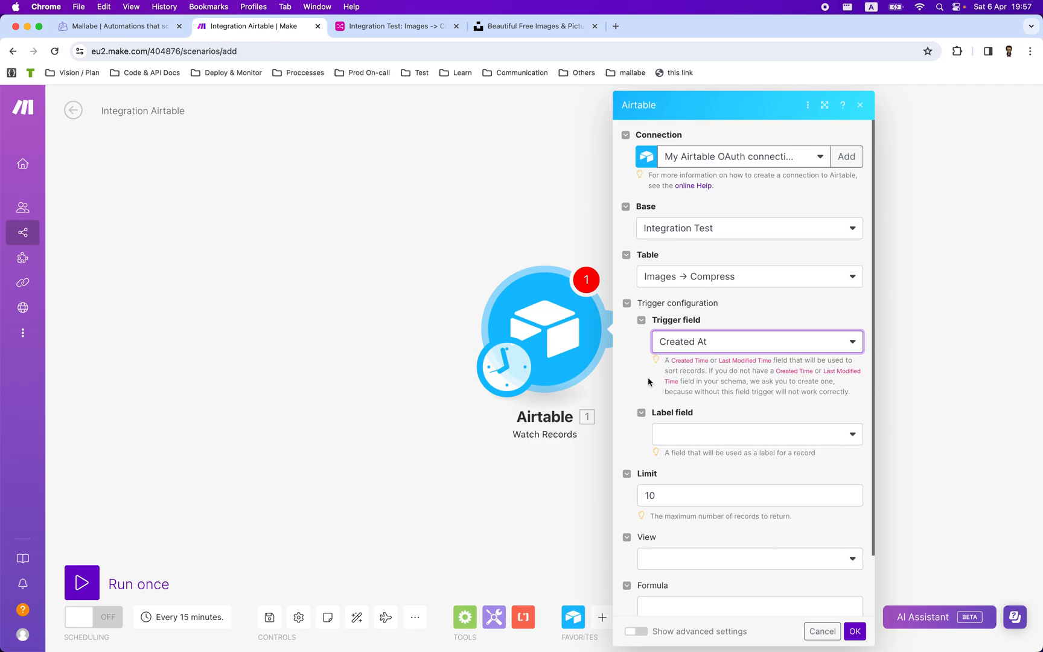
scroll(647, 380, "down", 2)
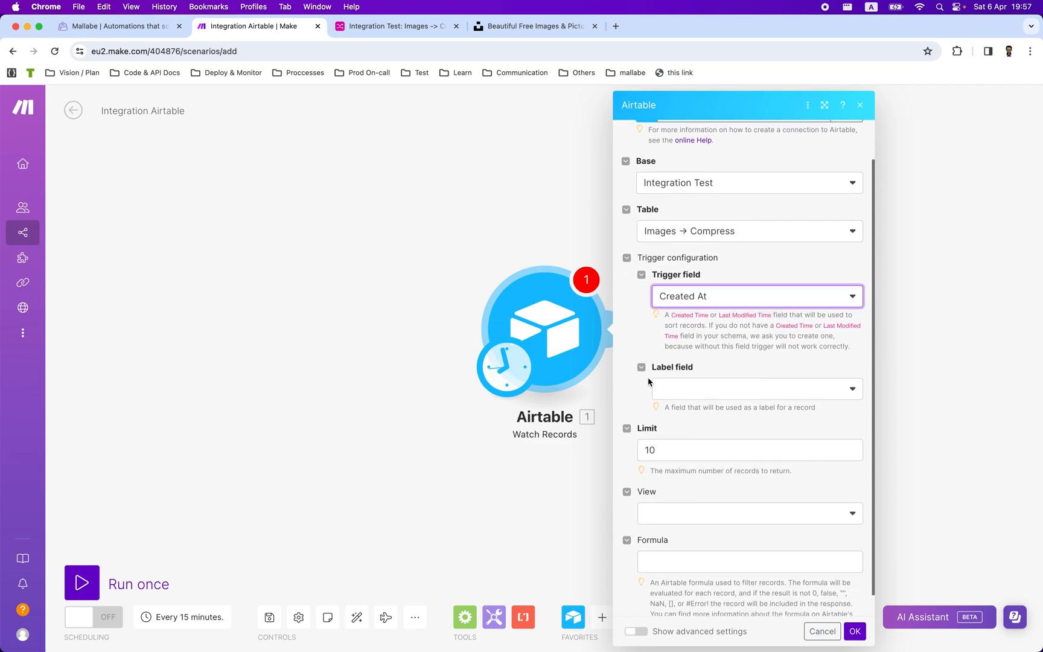
scroll(635, 455, "down", 1)
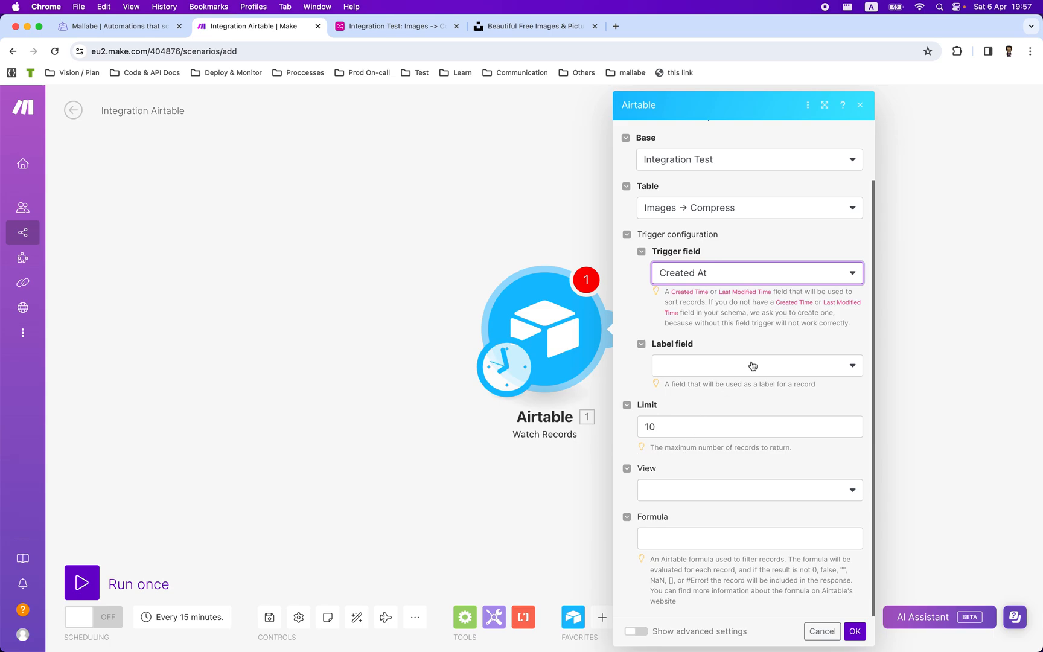
left_click(857, 632)
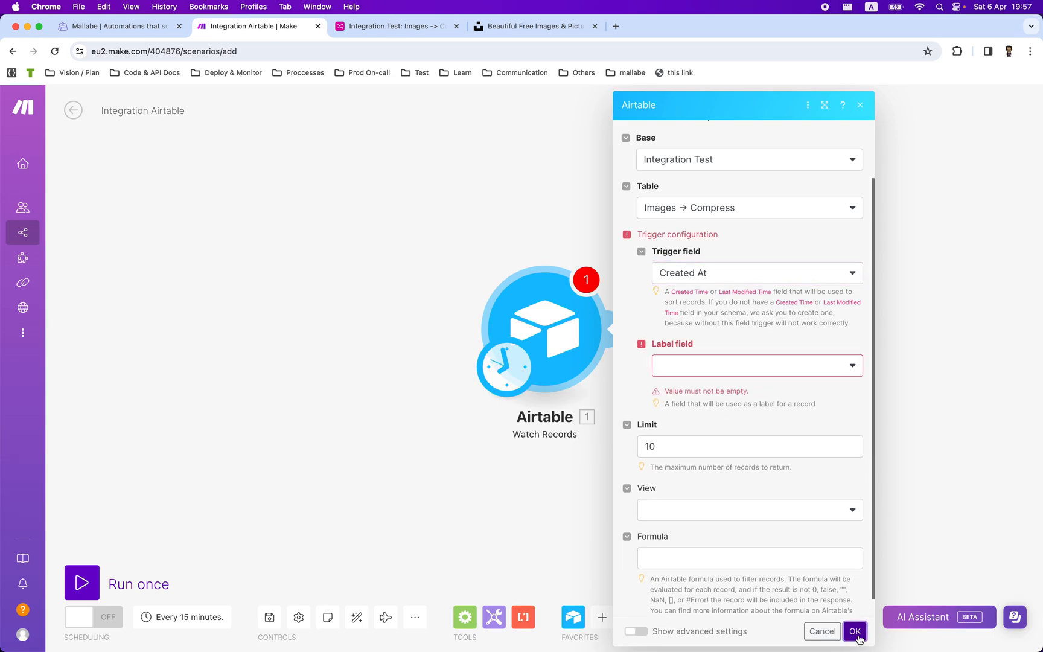
left_click(751, 365)
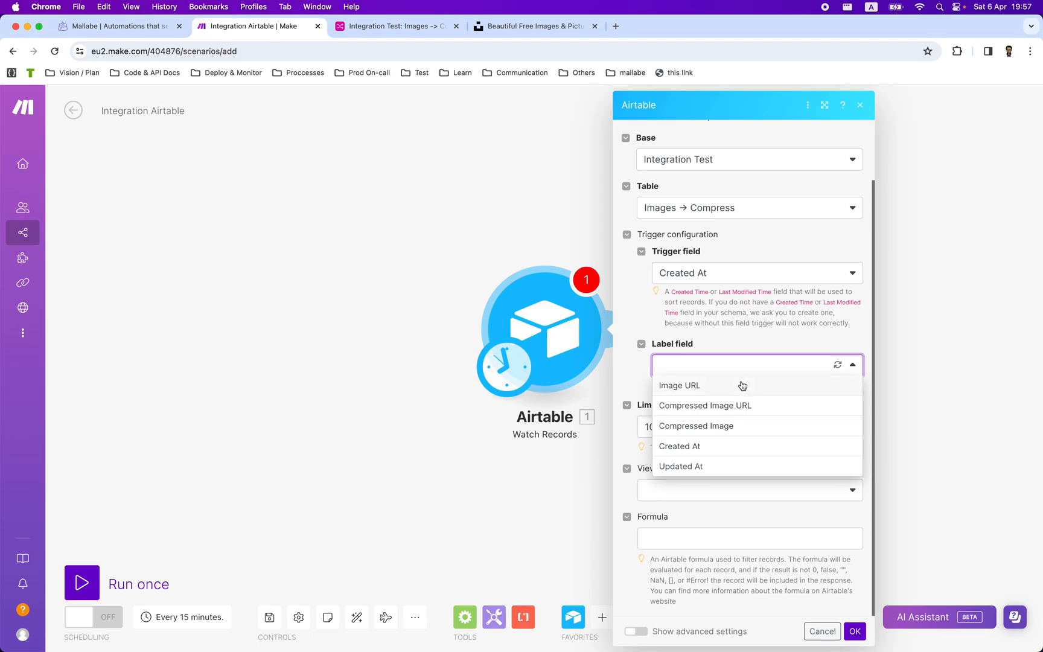
left_click(742, 386)
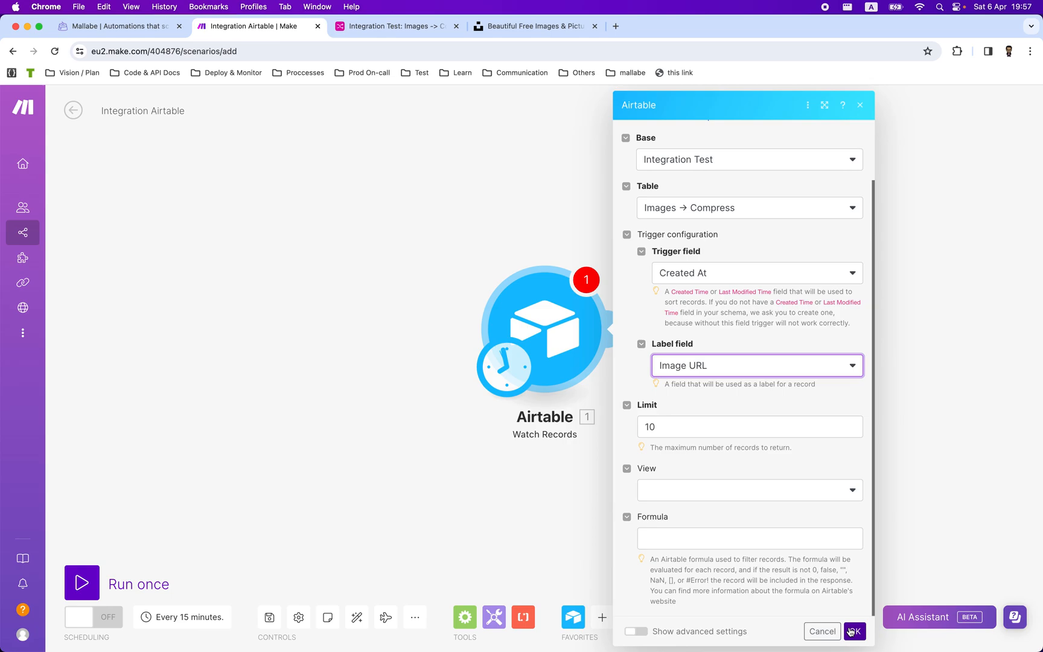
left_click(852, 631)
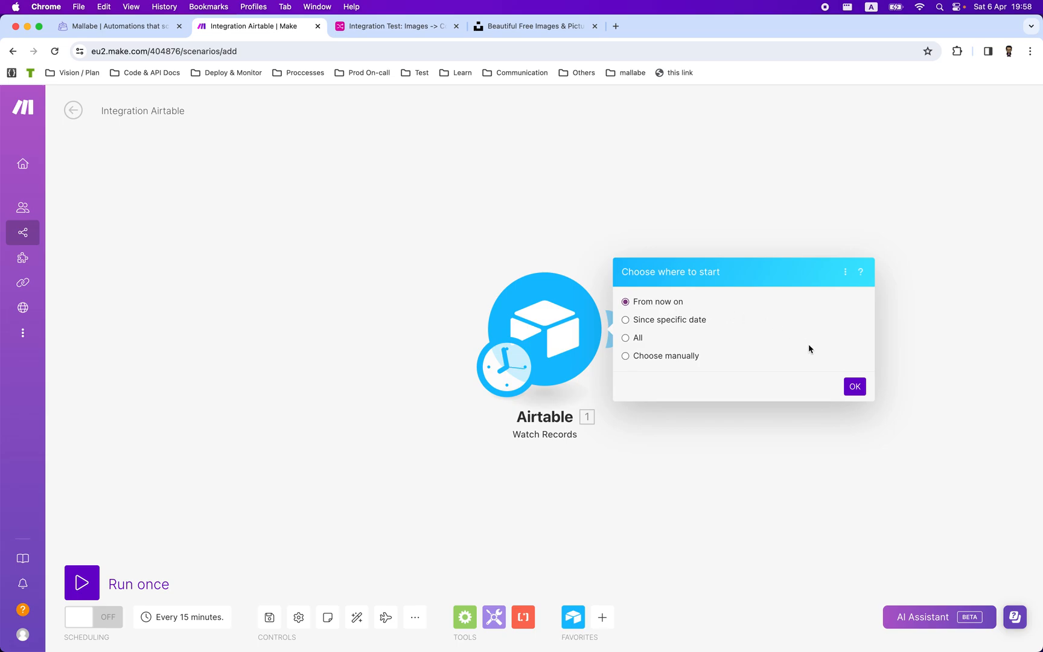
left_click(855, 387)
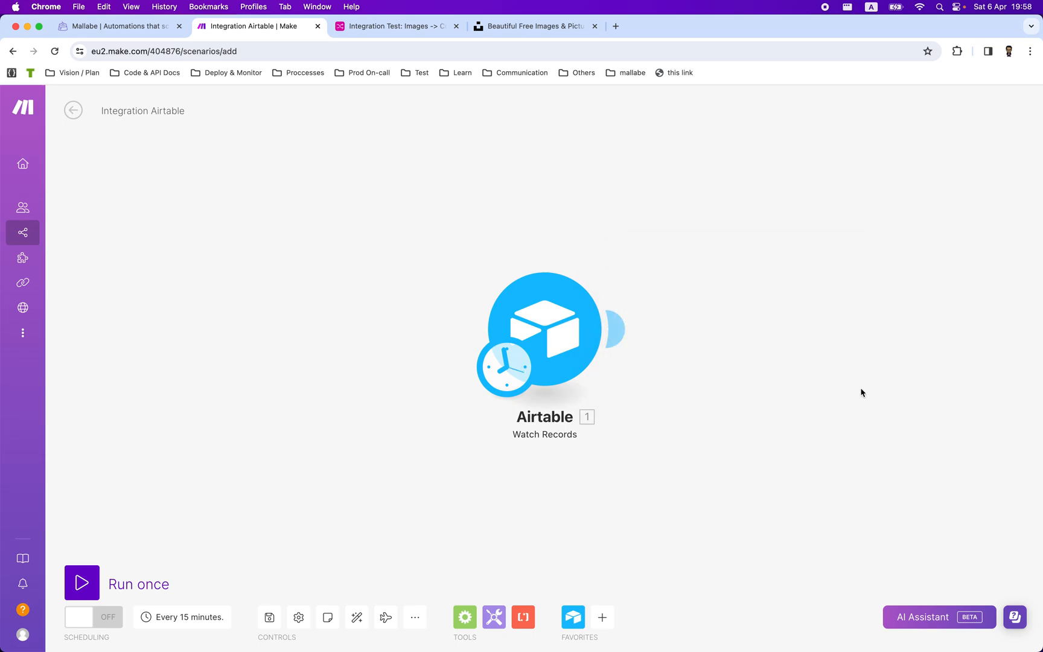
Add the Mallabe Images Compress an Image module after the Airtable trigger
left_click(622, 338)
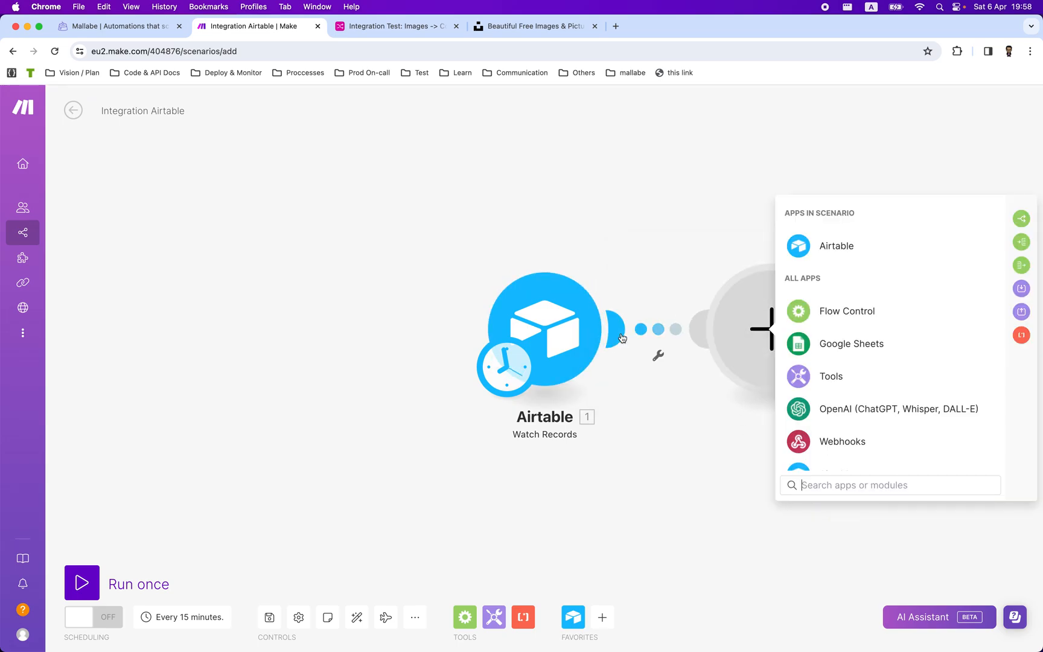
type("mallabe")
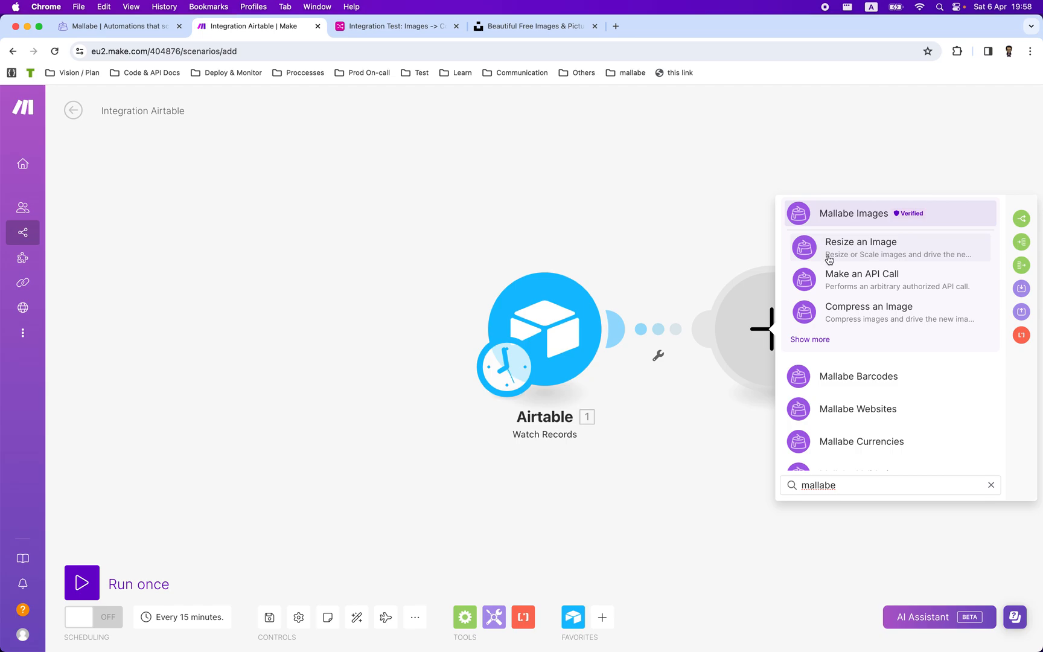
left_click(868, 317)
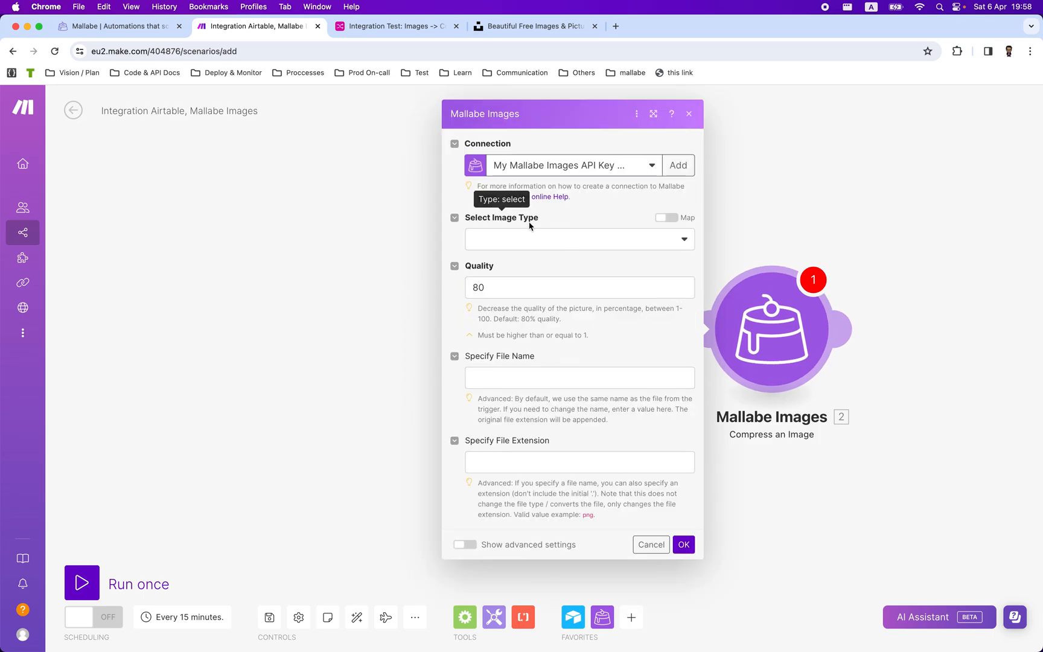
Set the compression module's image type to Image URL and map its URL to the Image URL value from Airtable
left_click(526, 240)
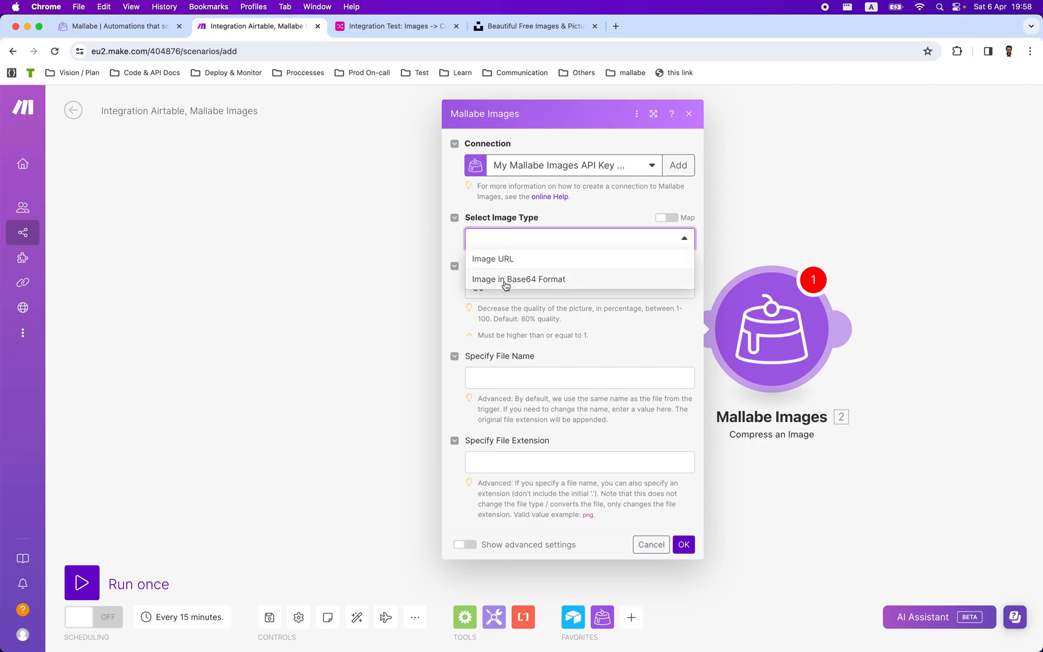
left_click(537, 264)
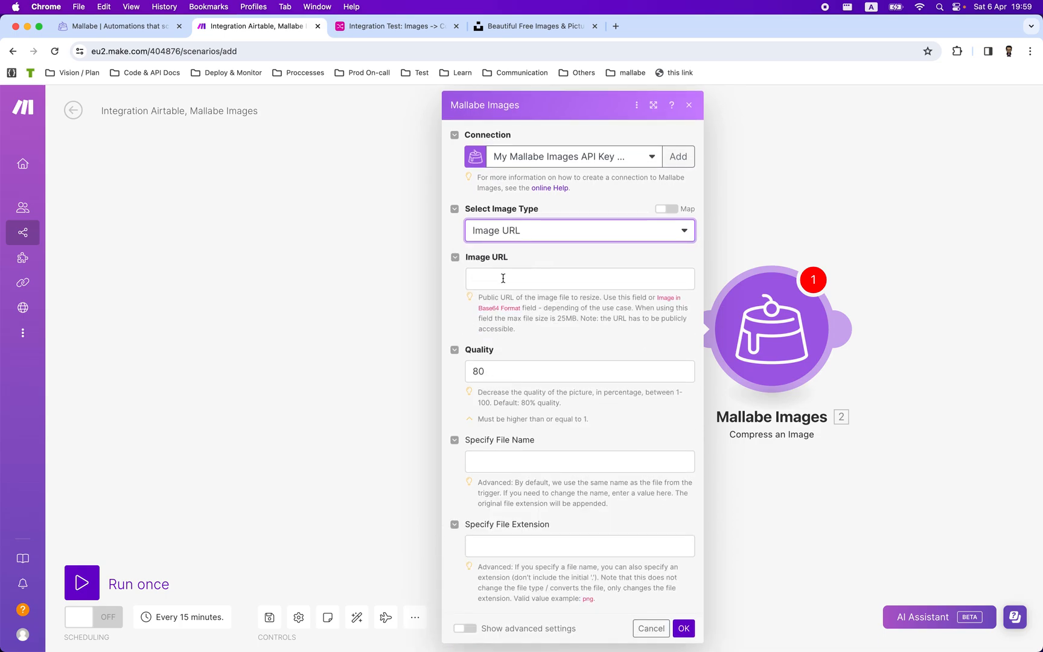
left_click(479, 274)
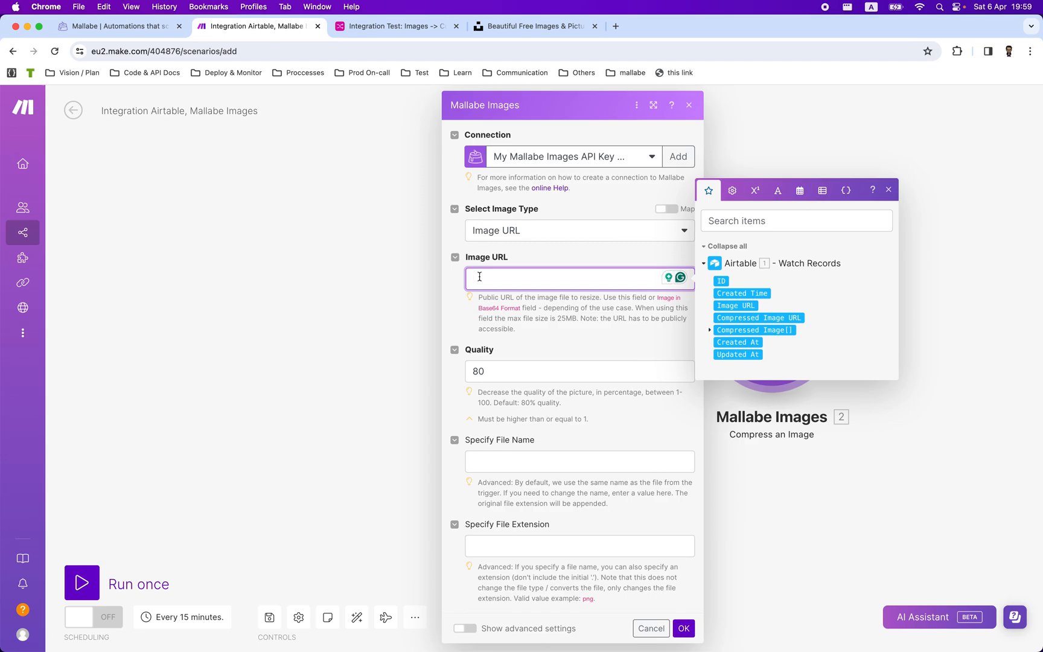
left_click(738, 307)
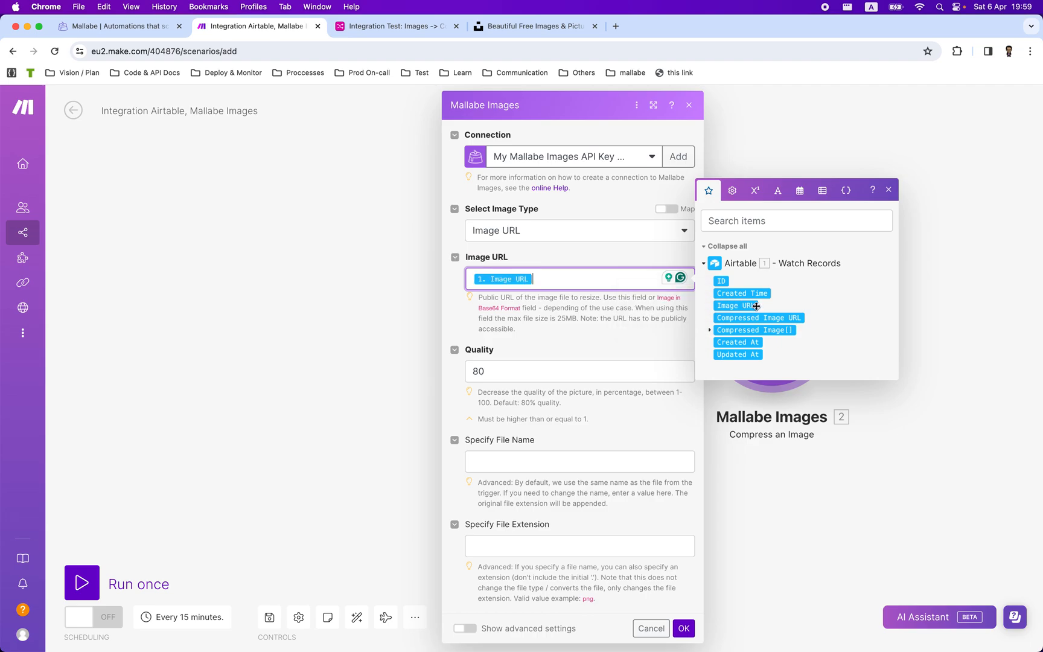
left_click(624, 337)
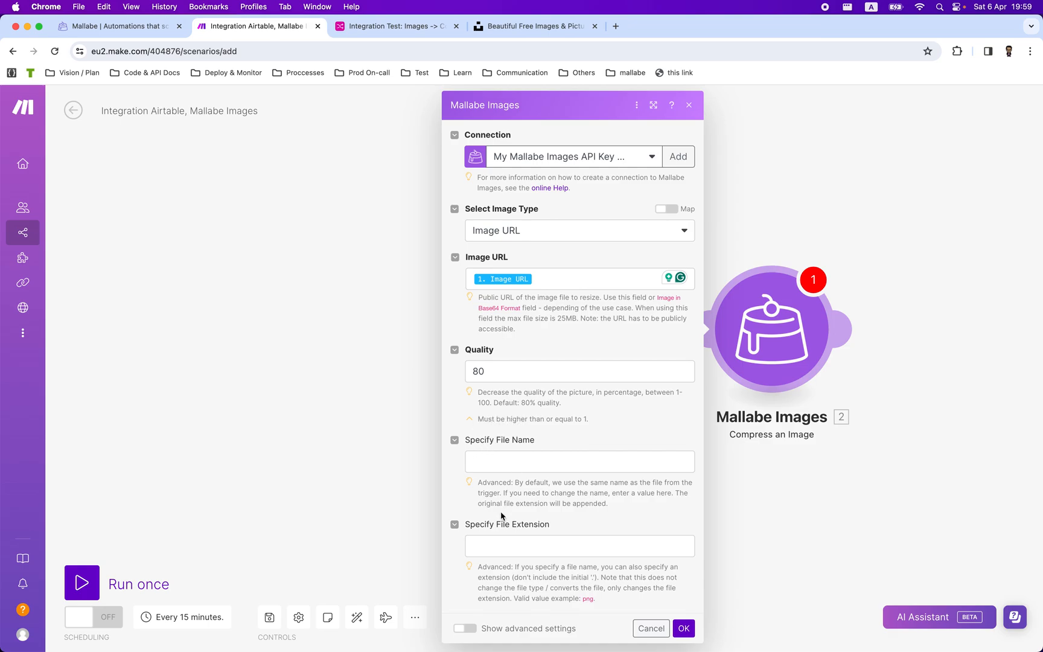
Review the advanced settings of the compression module, including the webhook URL and response type, and hide them again
left_click(464, 628)
scroll(483, 584, "down", 5)
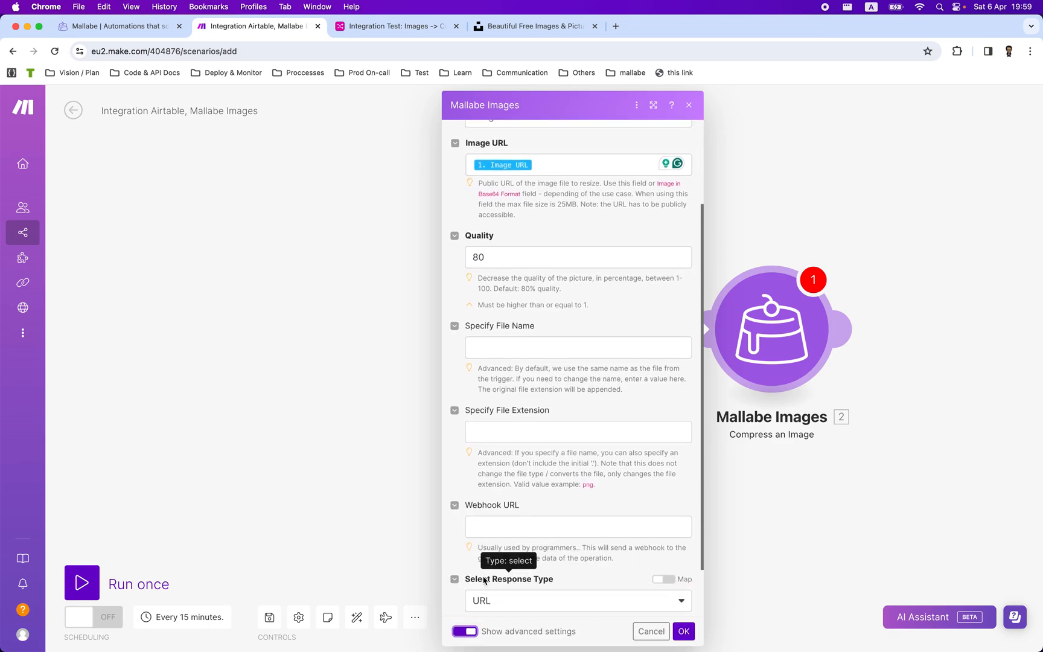
left_click(465, 635)
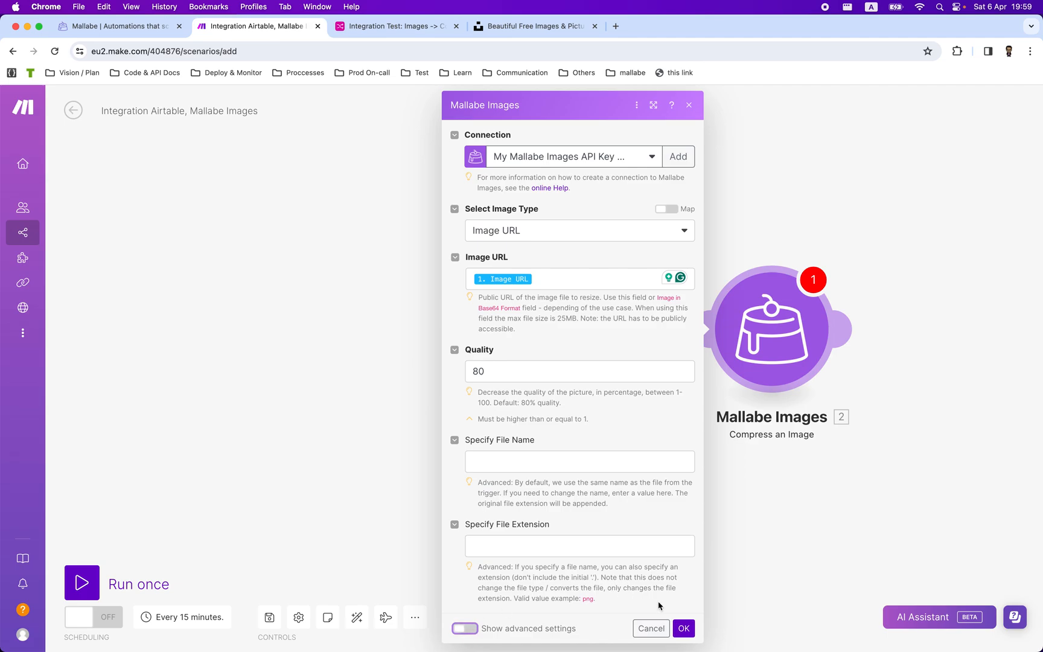
Save the compression module's settings and add an Airtable Update a Record module after it
left_click(683, 629)
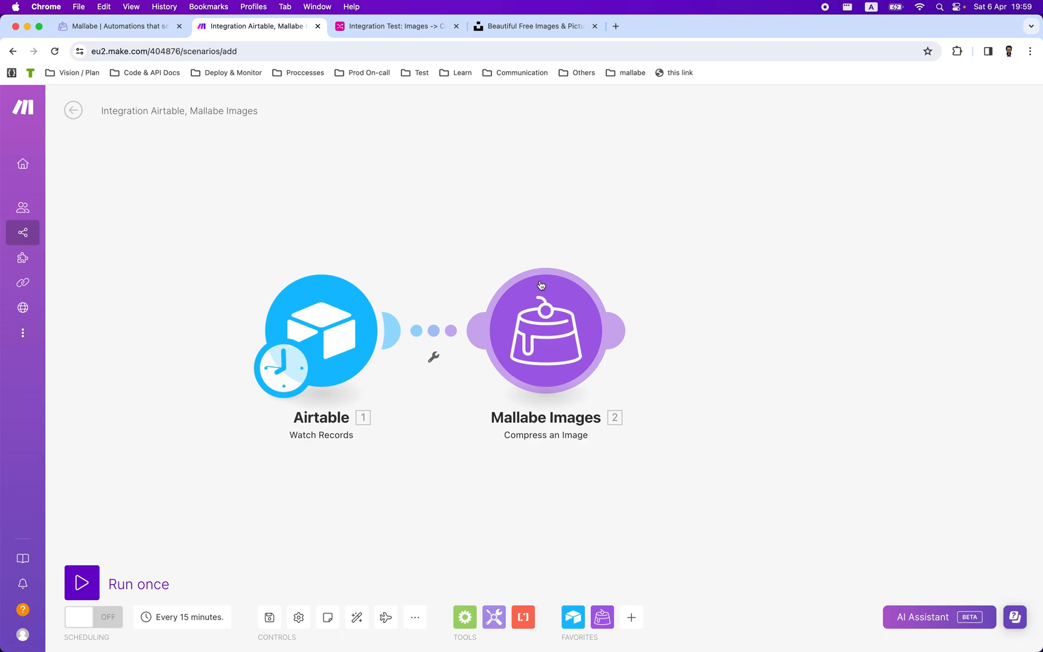
mouse_move(612, 320)
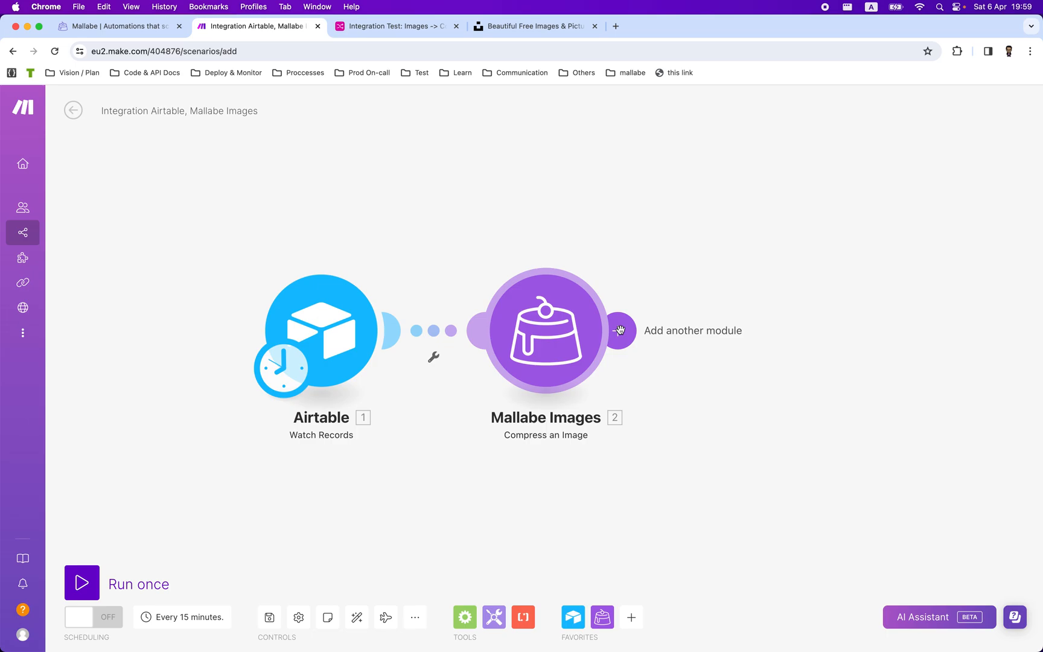
left_click(620, 329)
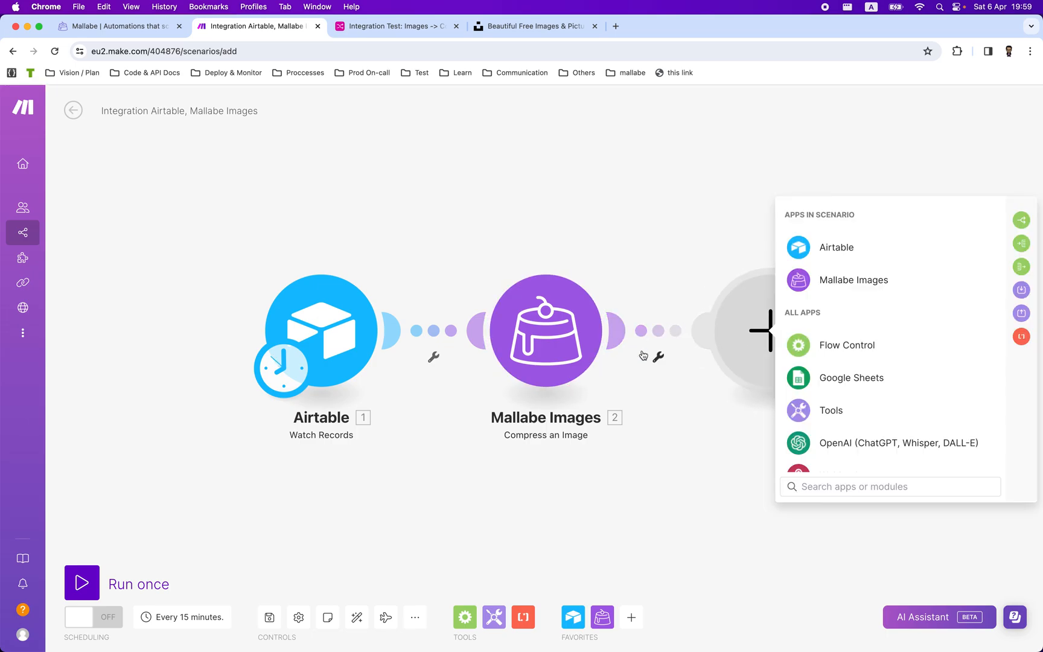
left_click(835, 255)
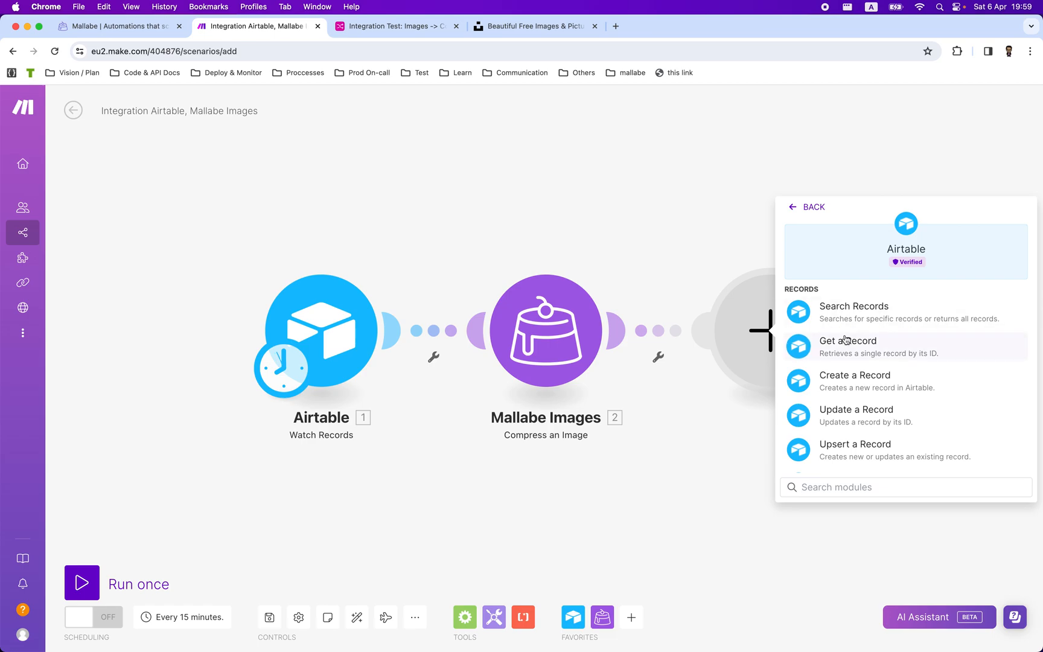
left_click(837, 426)
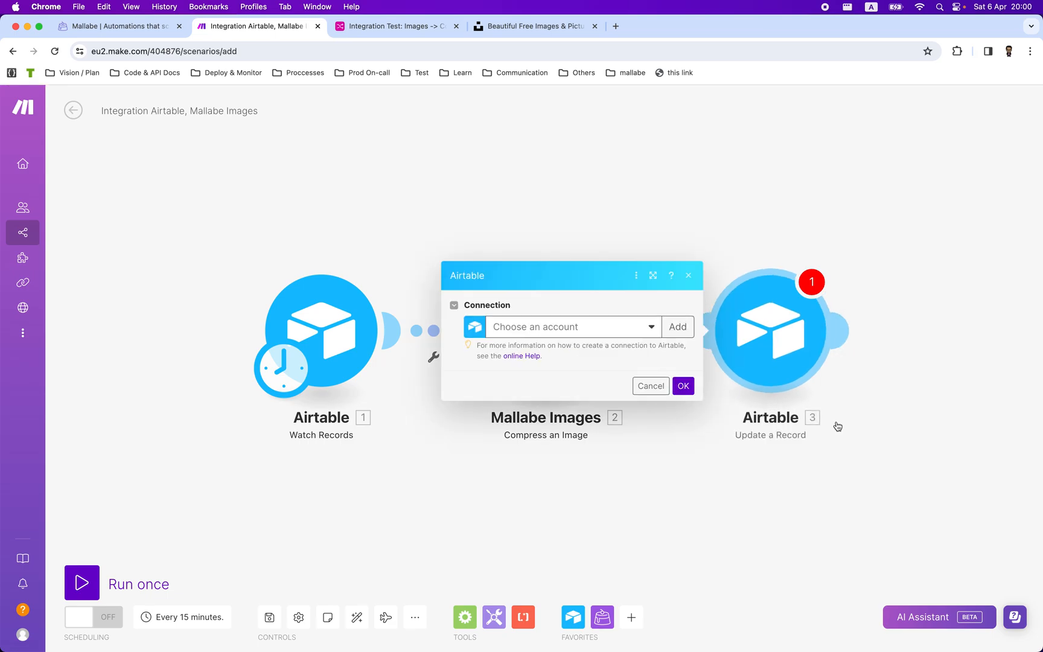
Select the existing Airtable OAuth connection for the update module and grant Make access to the Integration Test base
left_click(640, 330)
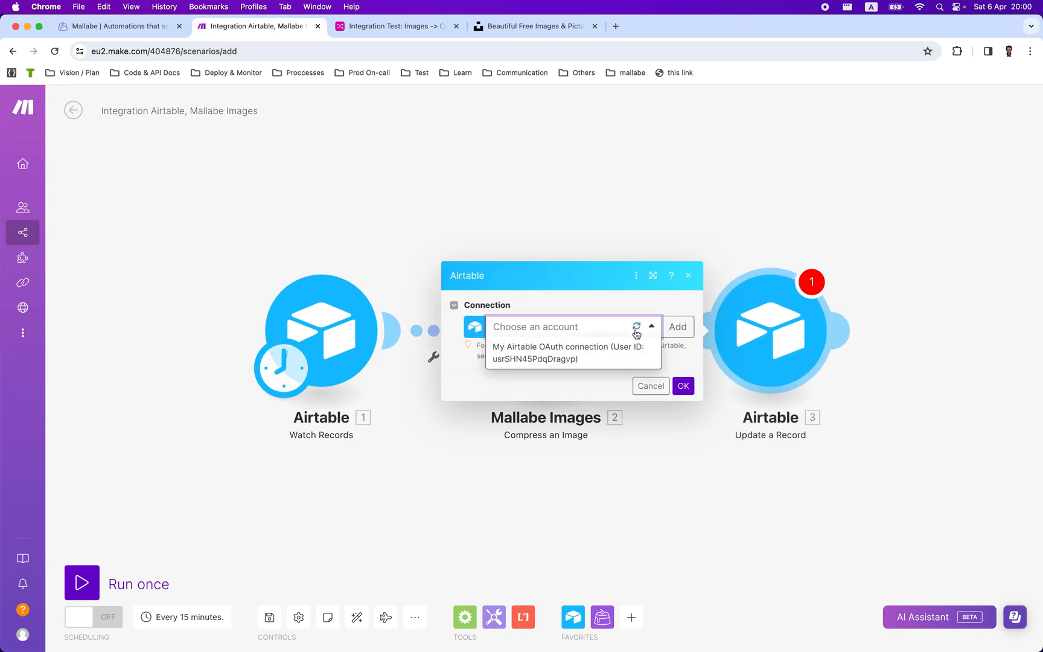
left_click(579, 359)
left_click(831, 368)
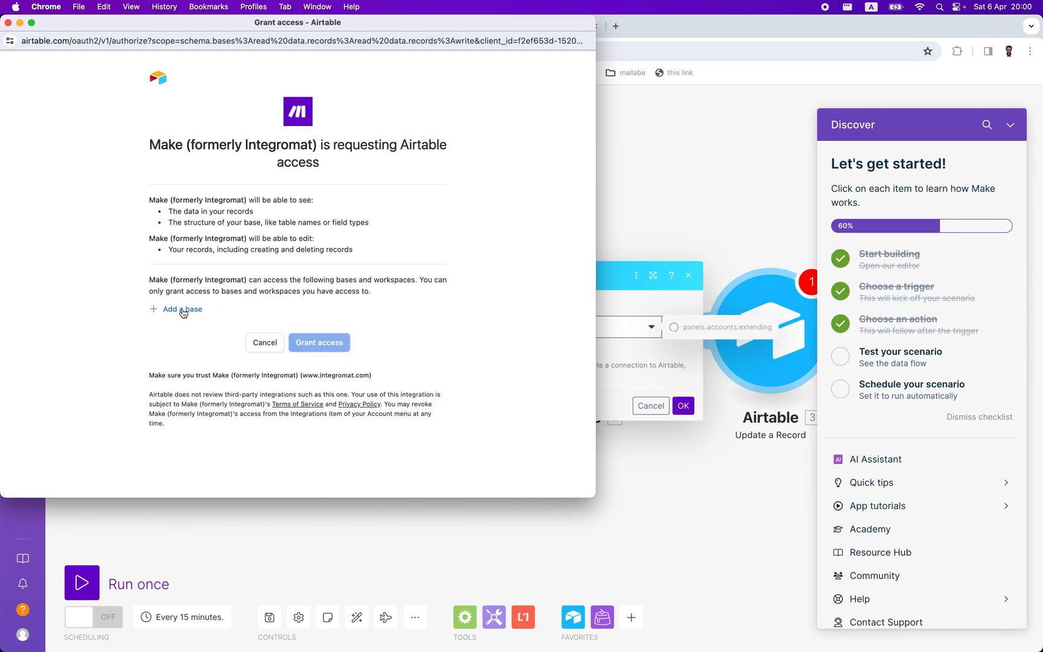
left_click(183, 312)
left_click(193, 412)
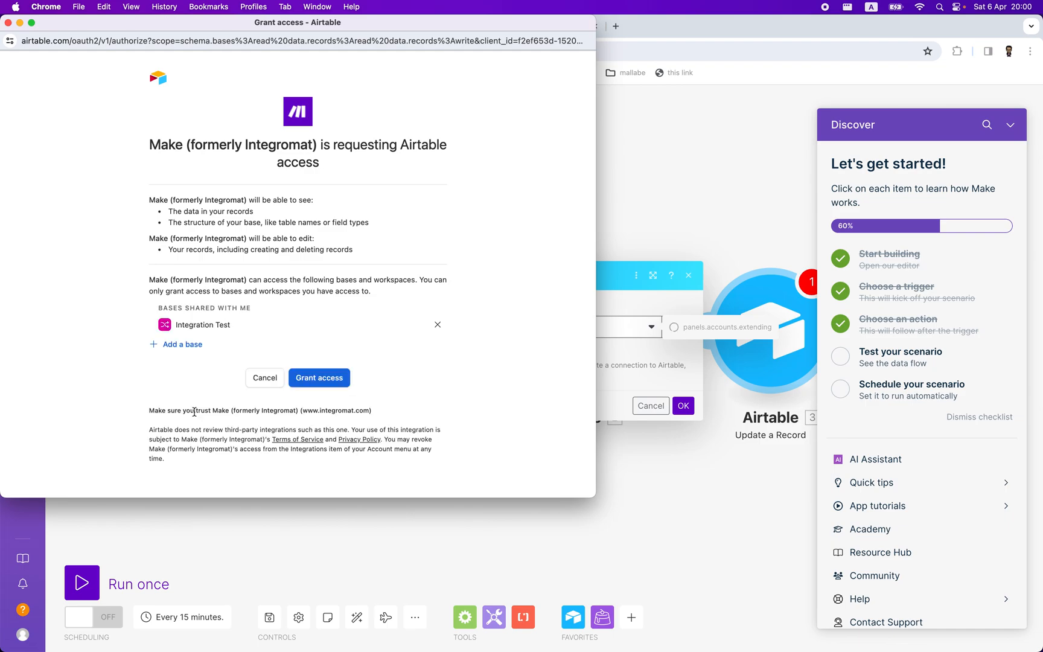
left_click(307, 381)
left_click(1008, 127)
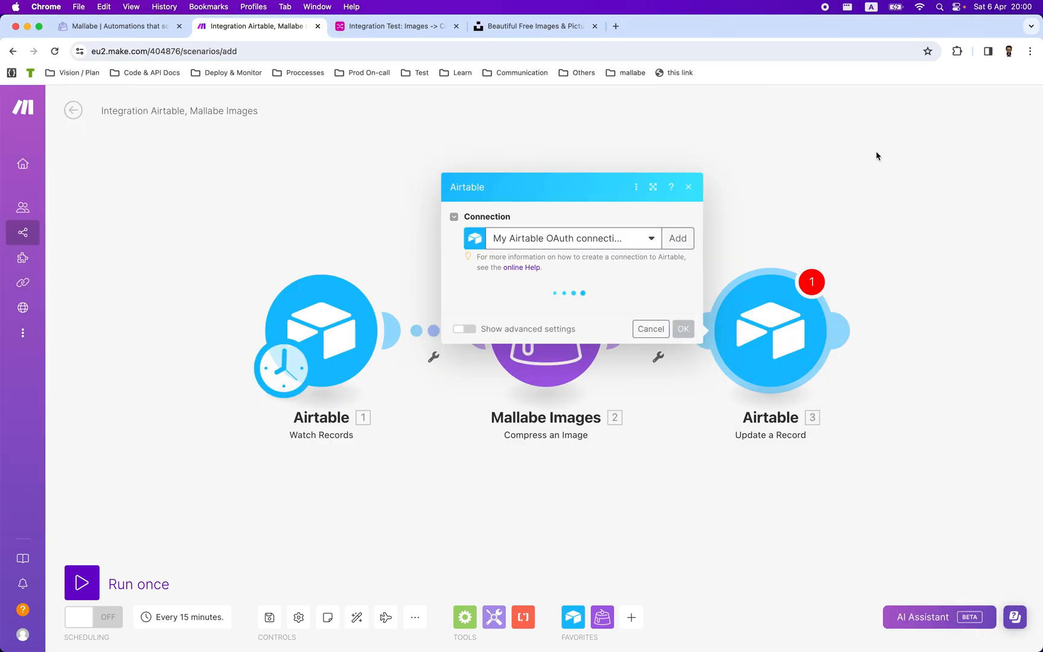
Set the update module's base to Integration Test and its table to Images → Compress
left_click(562, 310)
left_click(555, 331)
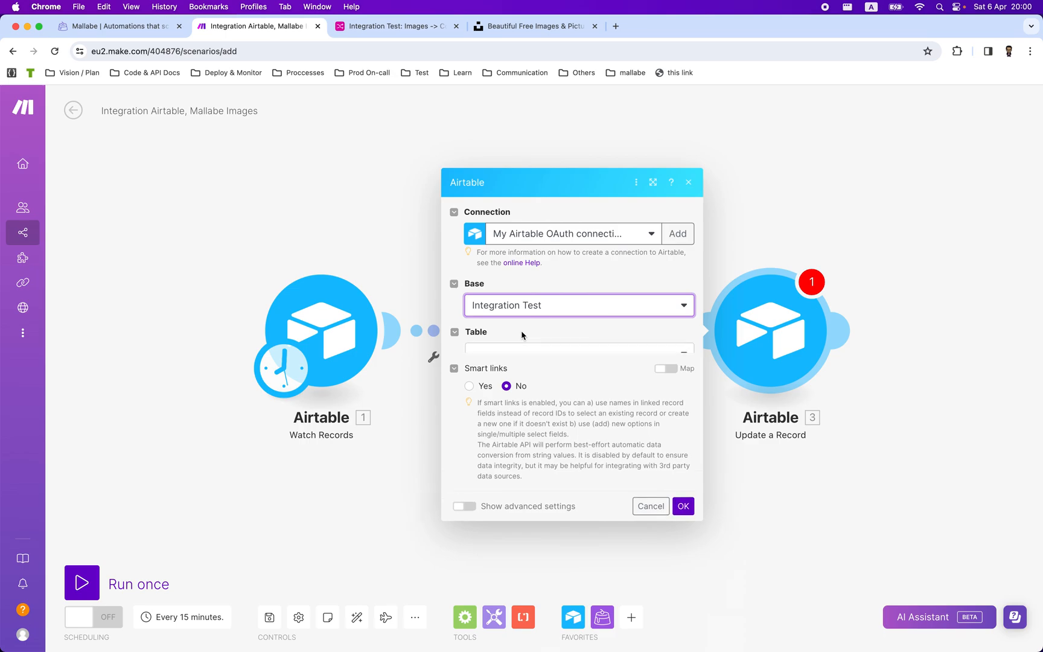
left_click(522, 334)
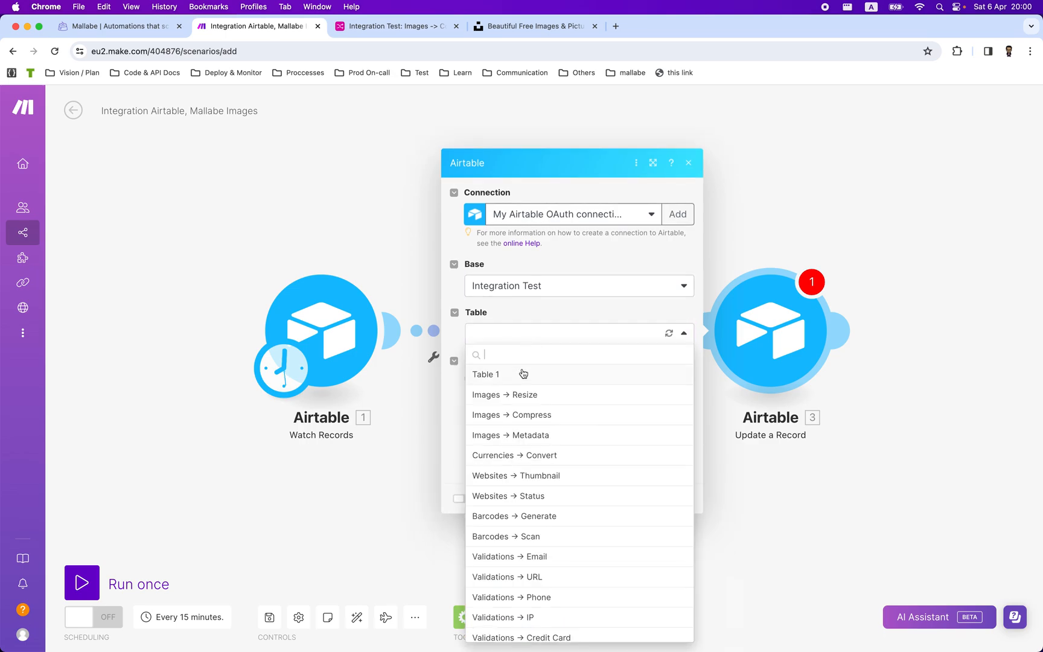
left_click(527, 416)
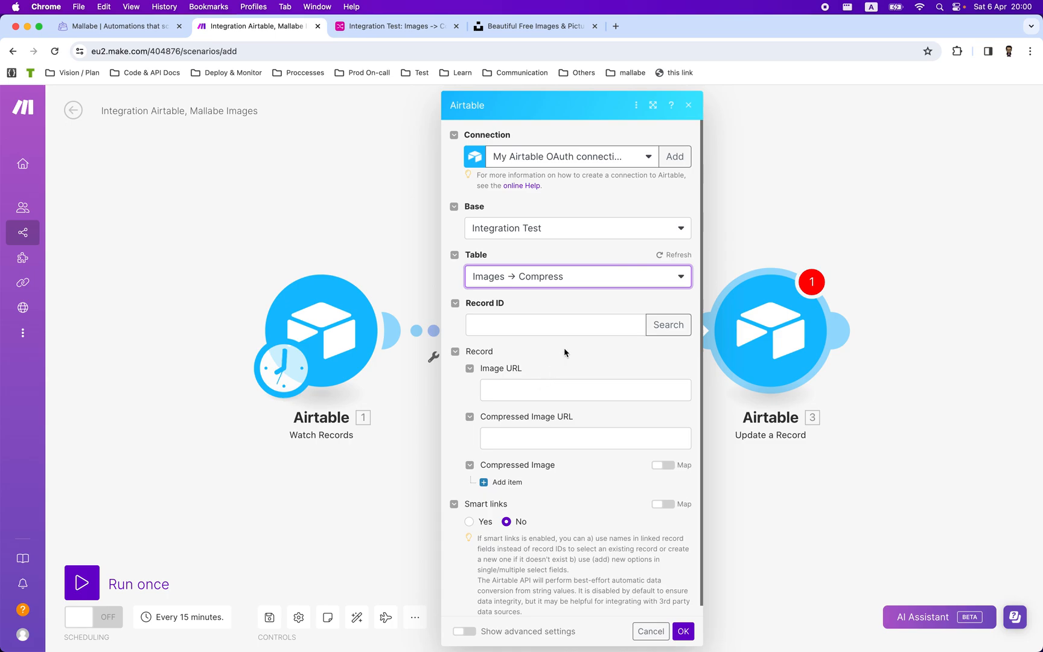
Map Record ID to the Watch Records ID and Compressed Image URL to the Mallabe Images Compressed Image URL, and save the update module
left_click(511, 326)
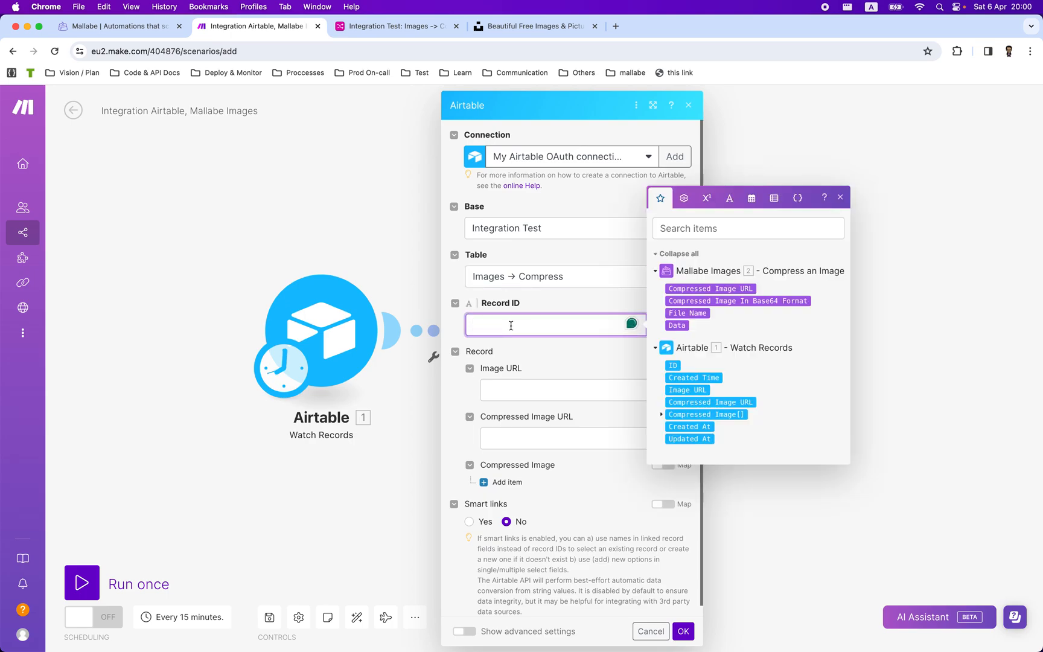
left_click(671, 365)
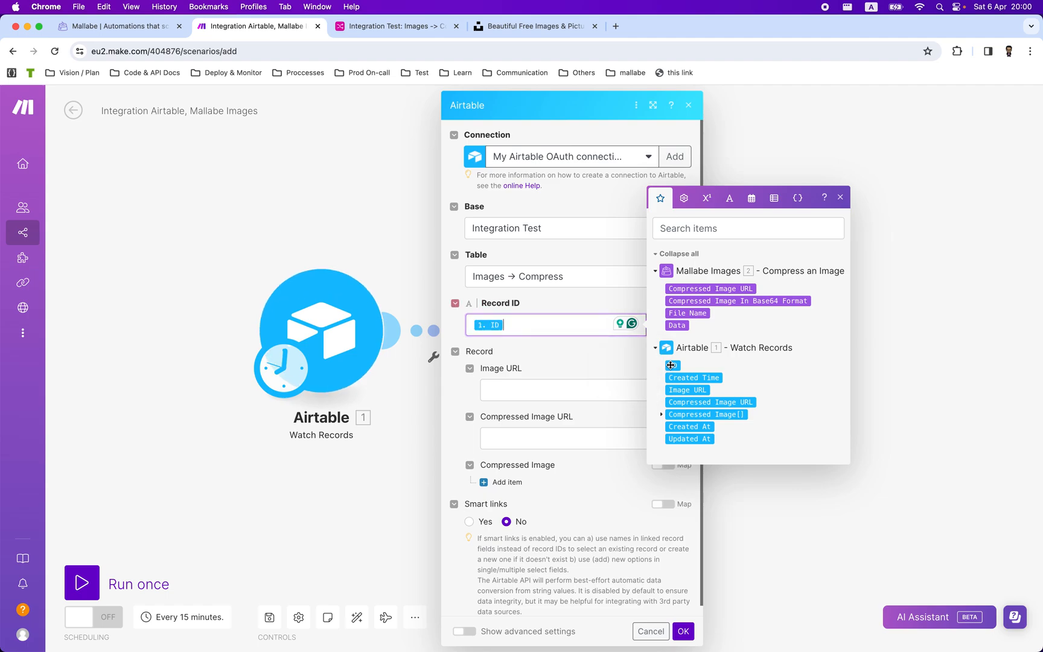
left_click(616, 368)
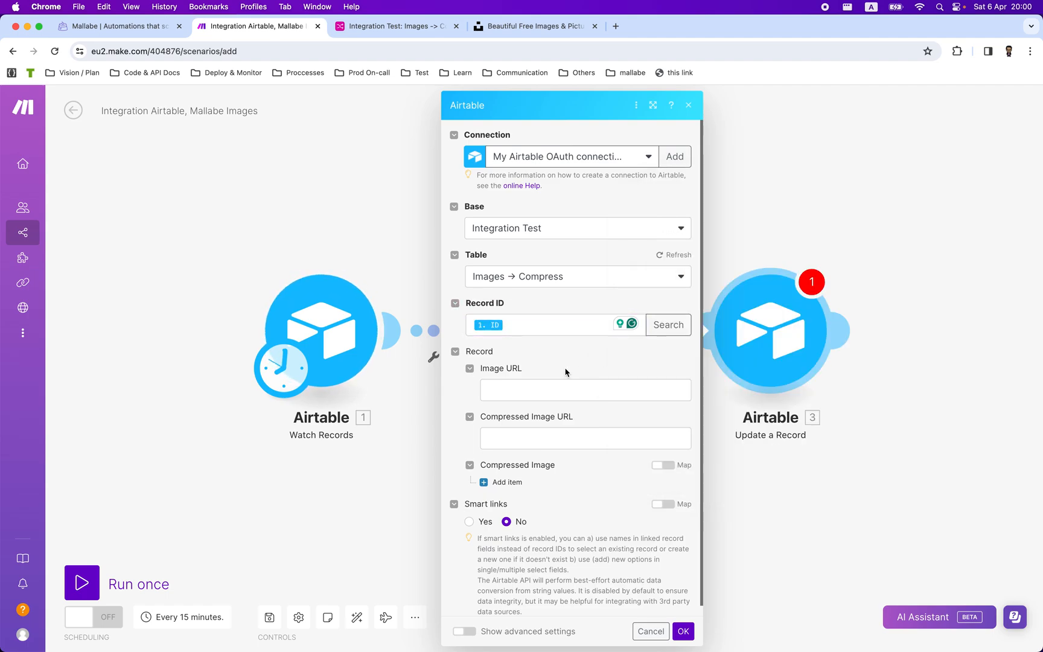
left_click(508, 436)
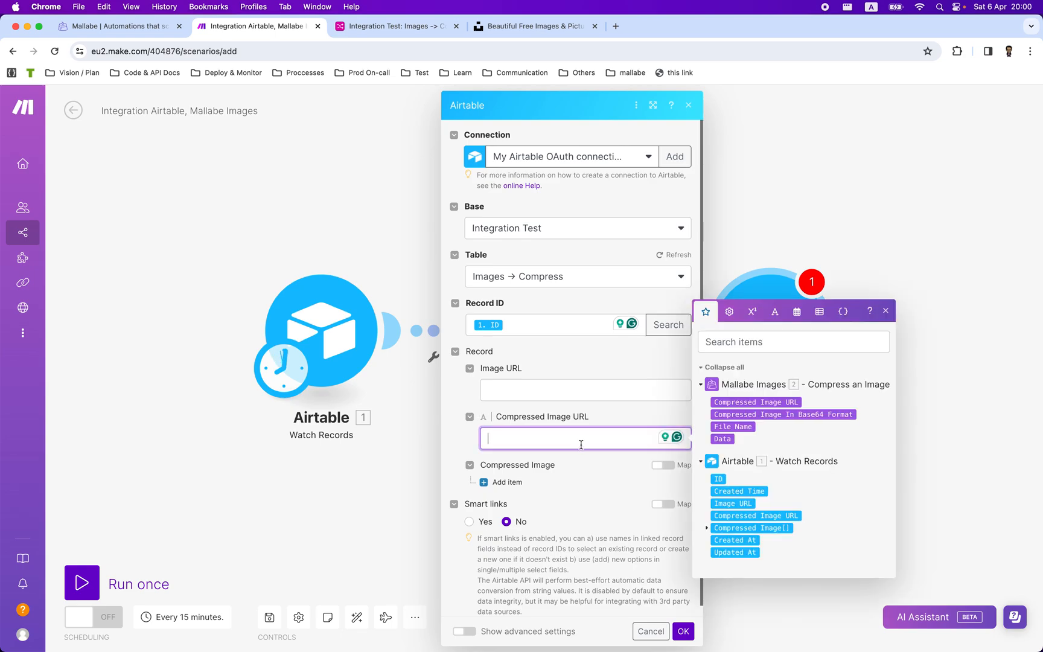
left_click(759, 401)
scroll(633, 489, "down", 1)
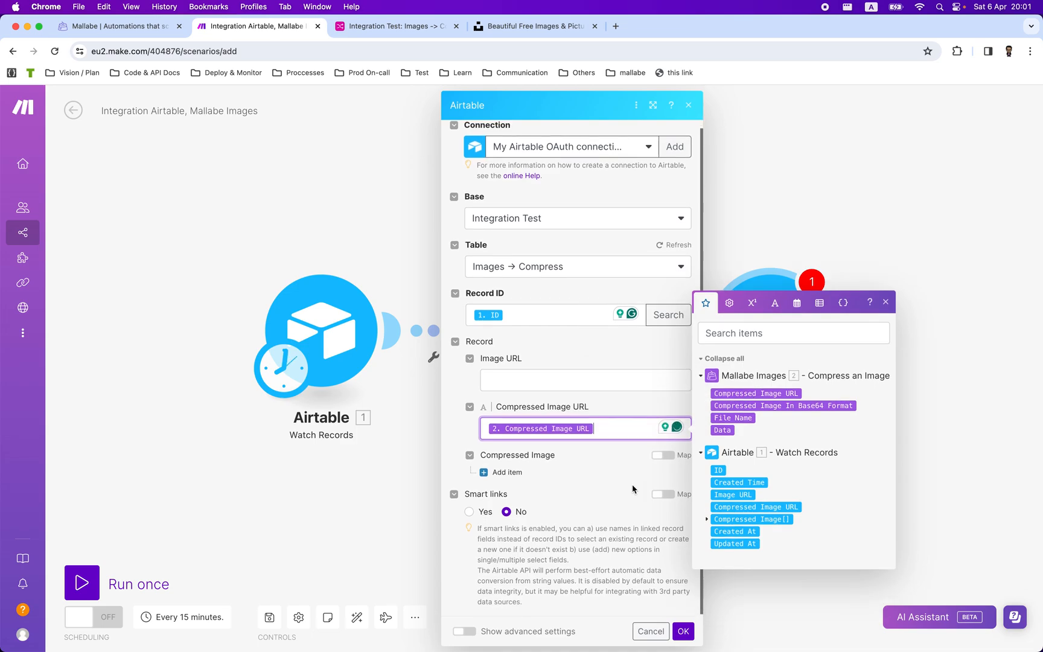
left_click(683, 631)
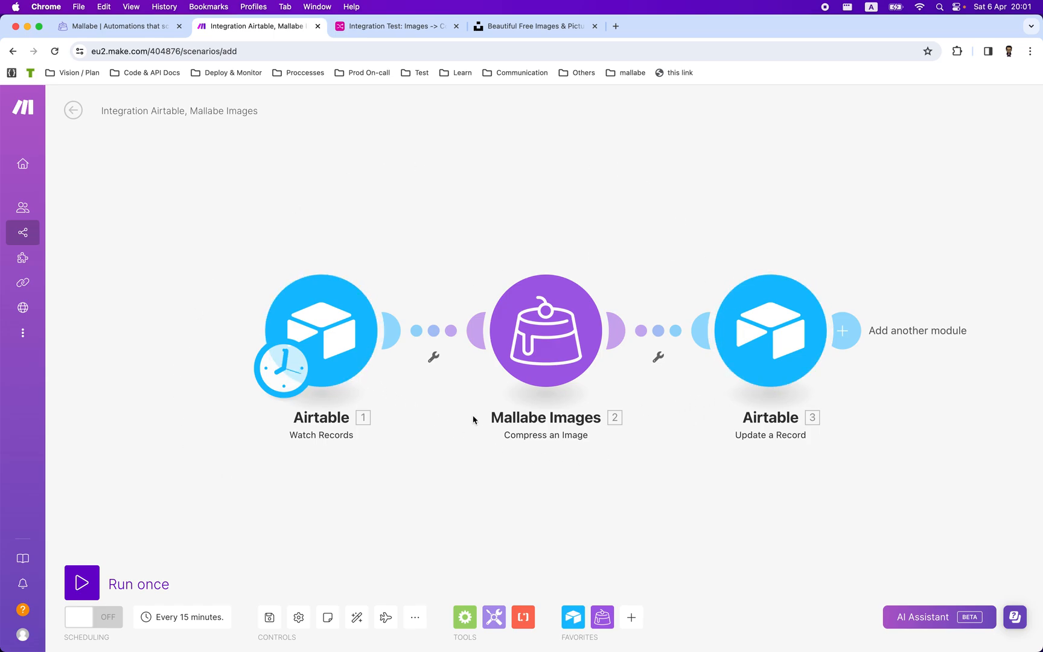
Run the scenario once and inspect the operations of the Airtable Watch Records module
left_click(82, 583)
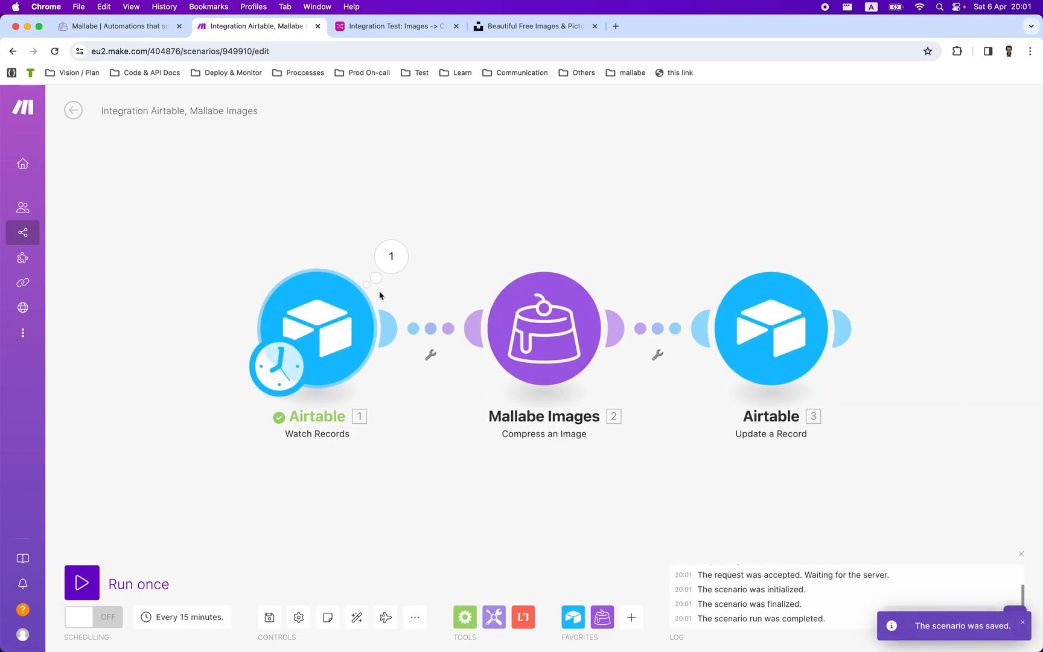
left_click(395, 266)
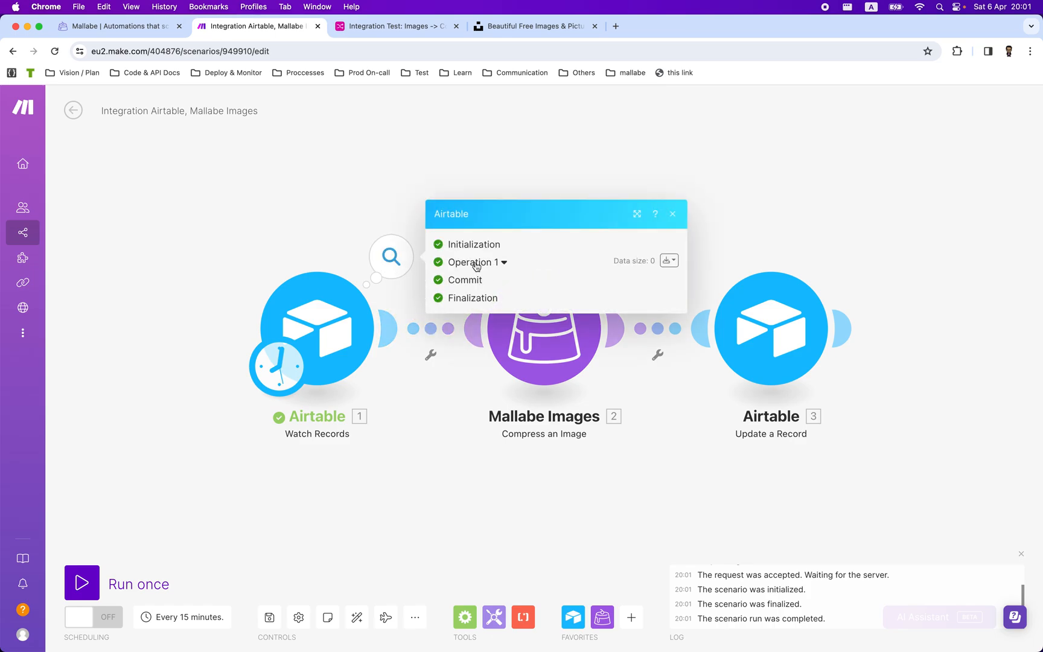
left_click(398, 229)
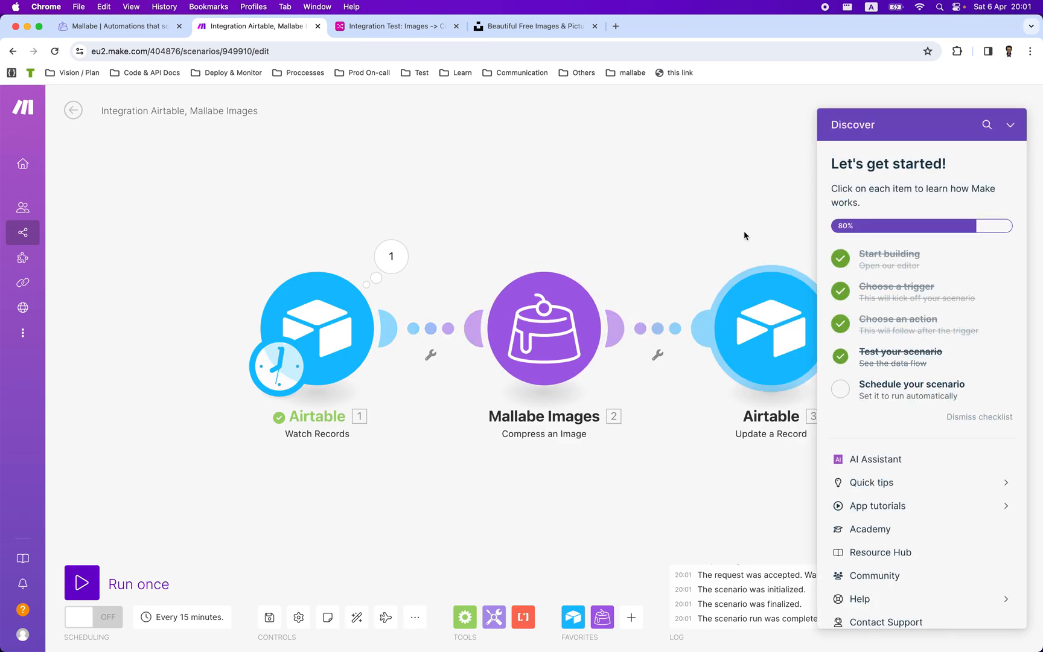
left_click(1010, 125)
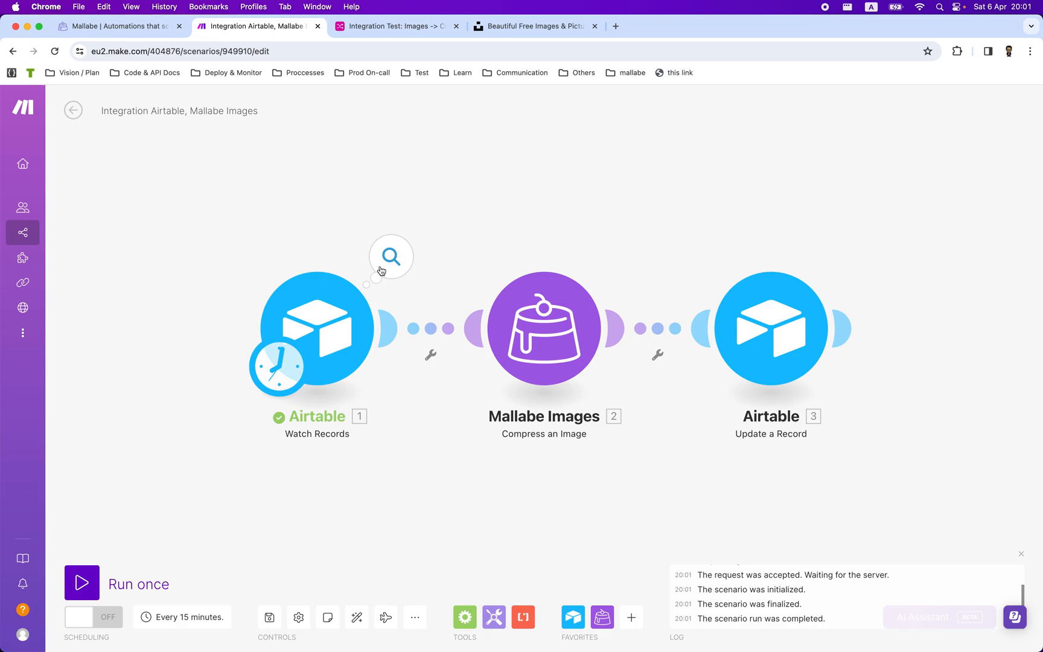
Check the Airtable Images -> Compress table, switch to Unsplash, and copy the image address of the cave photo
left_click(398, 27)
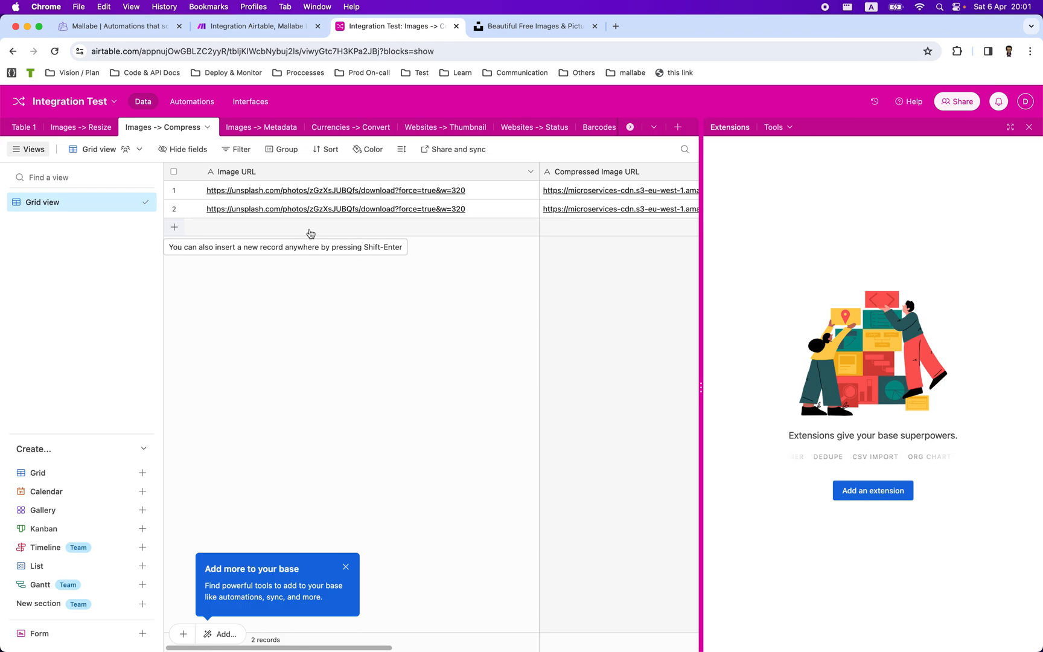
left_click(516, 30)
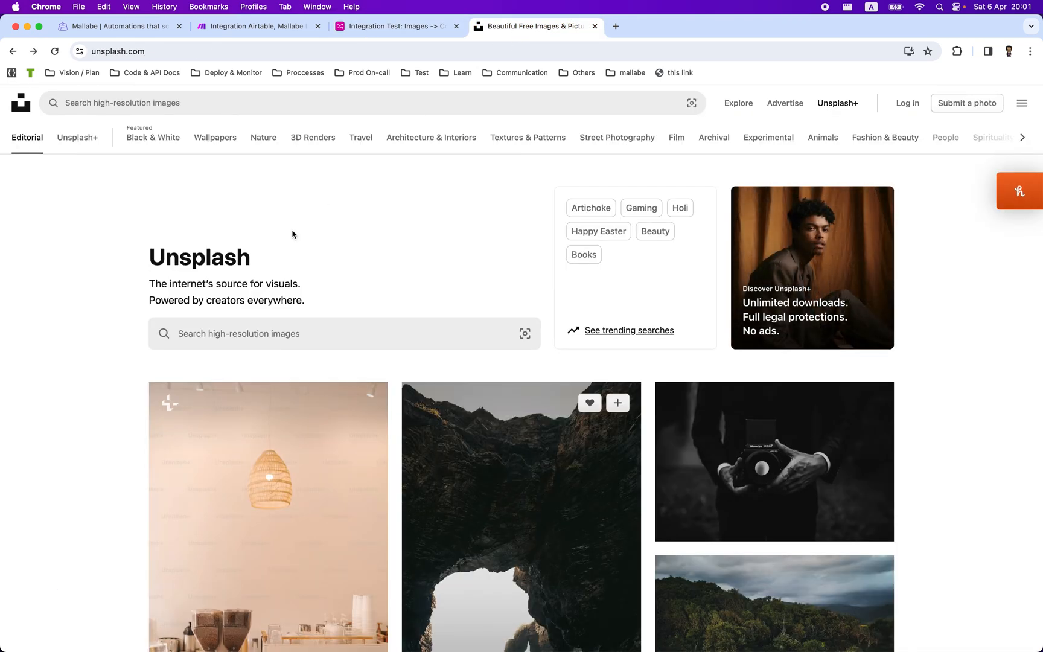
left_click(511, 419)
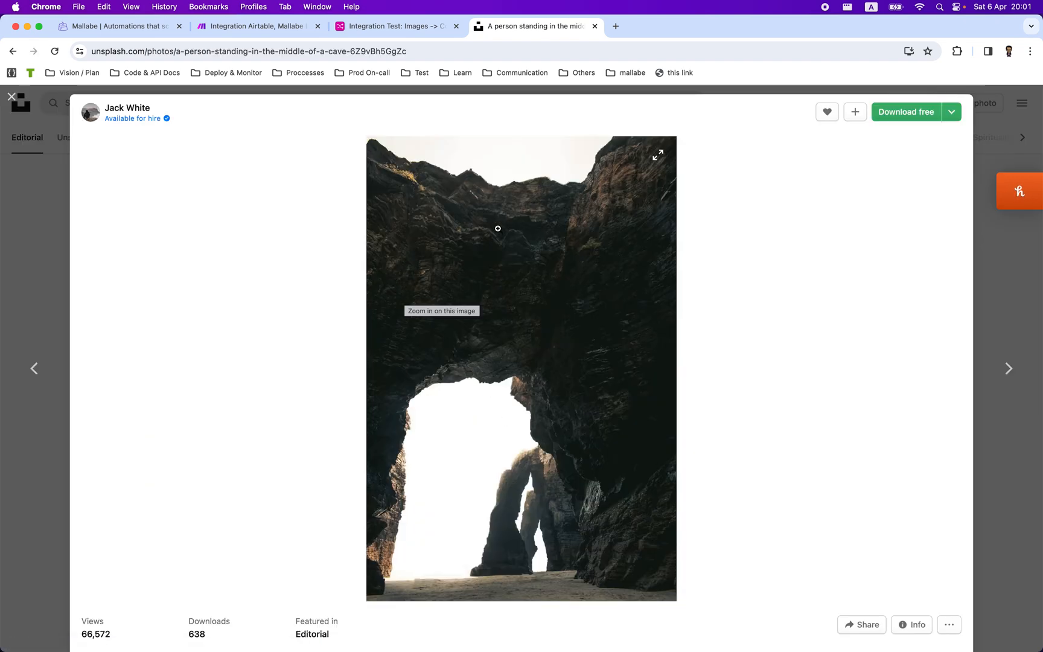
right_click(576, 236)
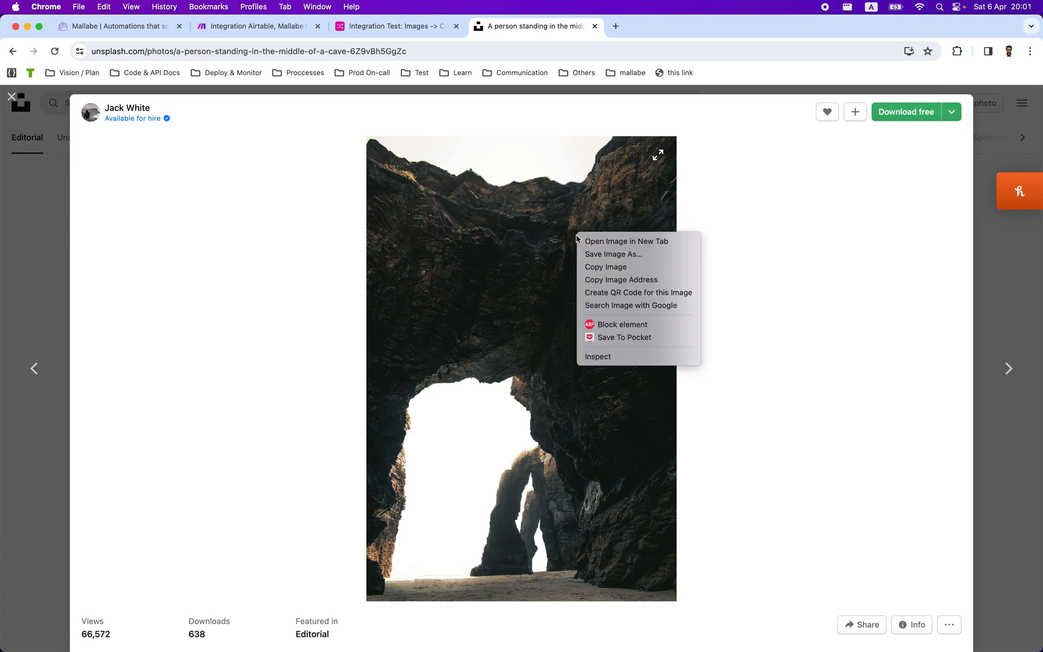
left_click(602, 280)
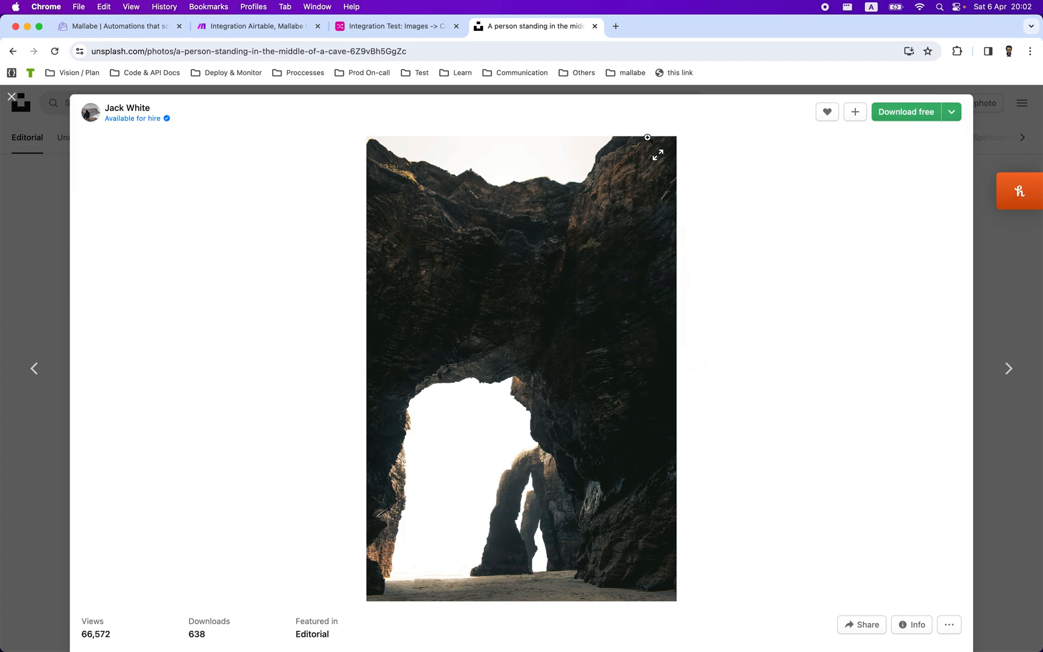
Check the copied image address in the browser's address field and discard it without loading it
left_click(428, 45)
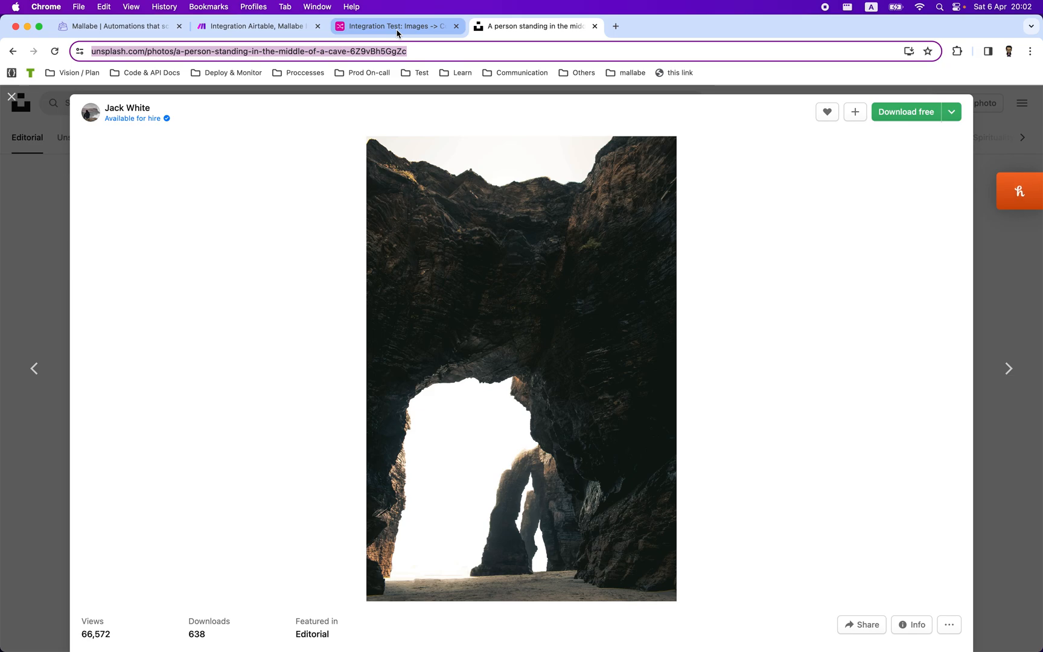
key("super+v")
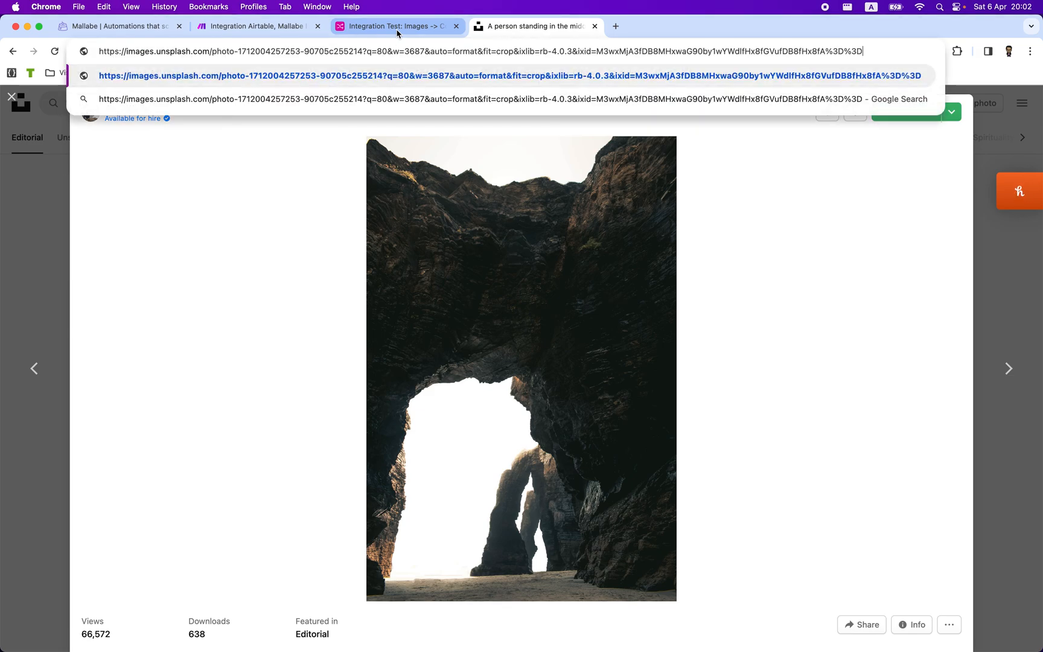
key("Escape")
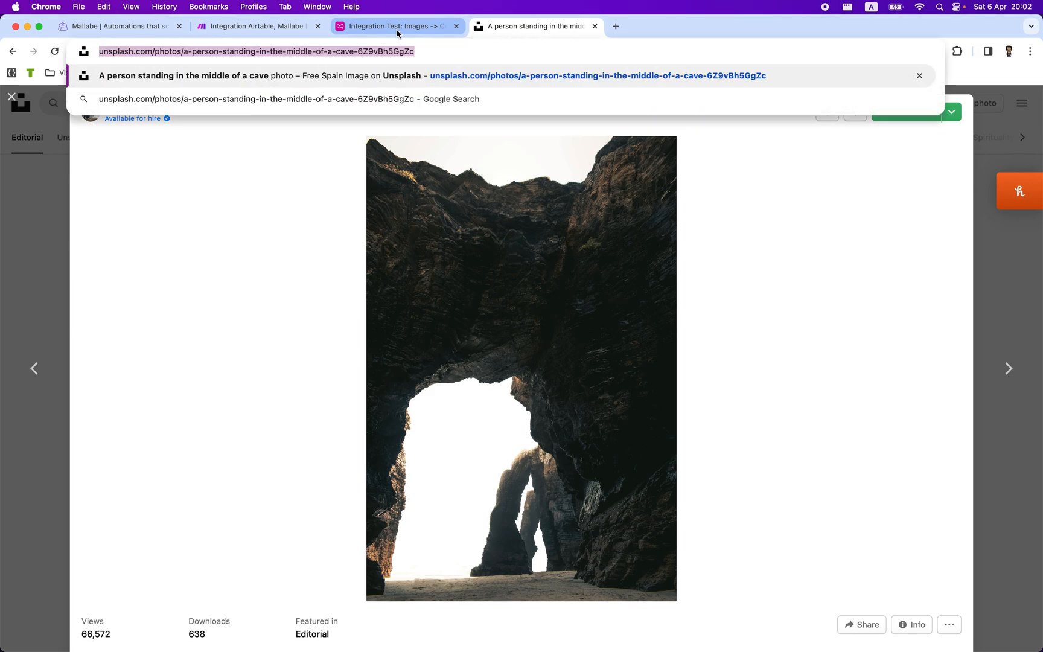
left_click(422, 50)
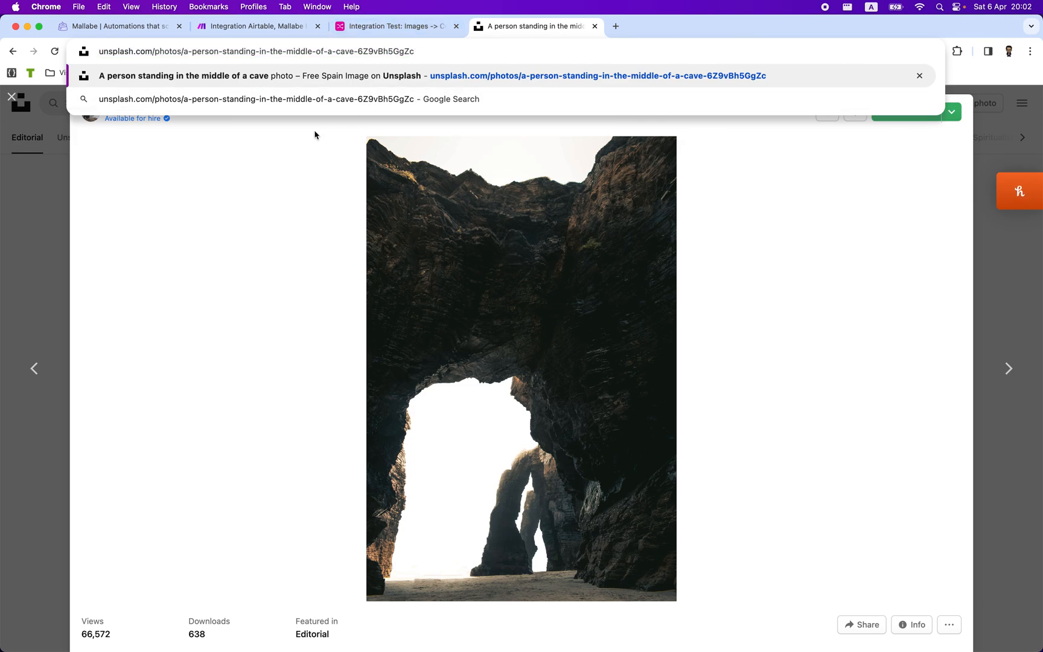
Add a record with the copied image address as its Image URL to the Airtable Images -> Compress table, and return to the Make scenario
left_click(347, 26)
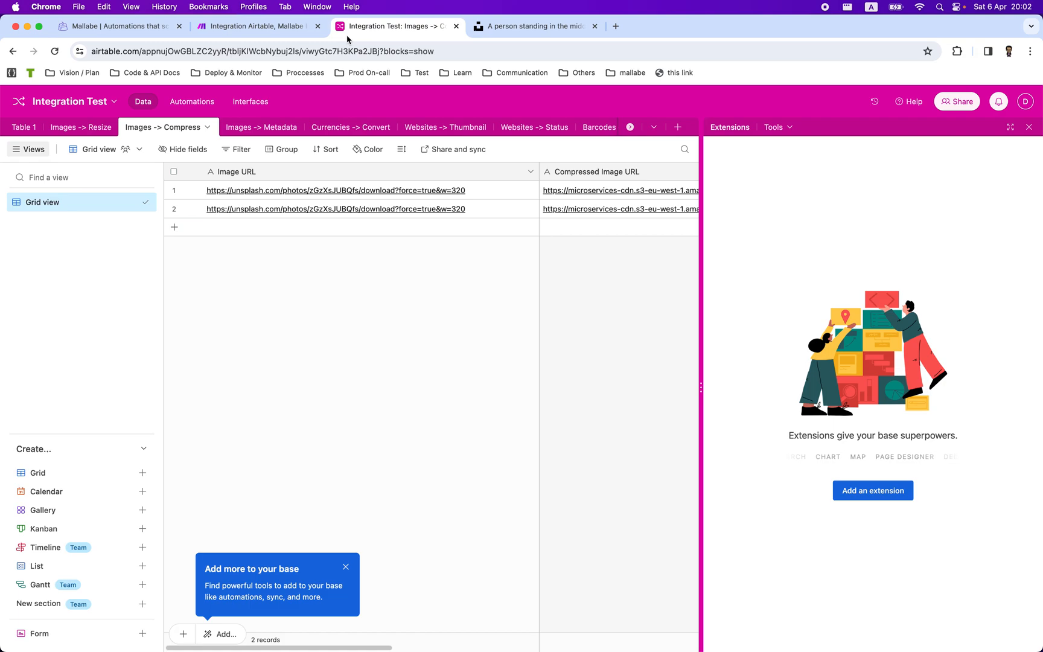
left_click(290, 227)
key("cmd+v")
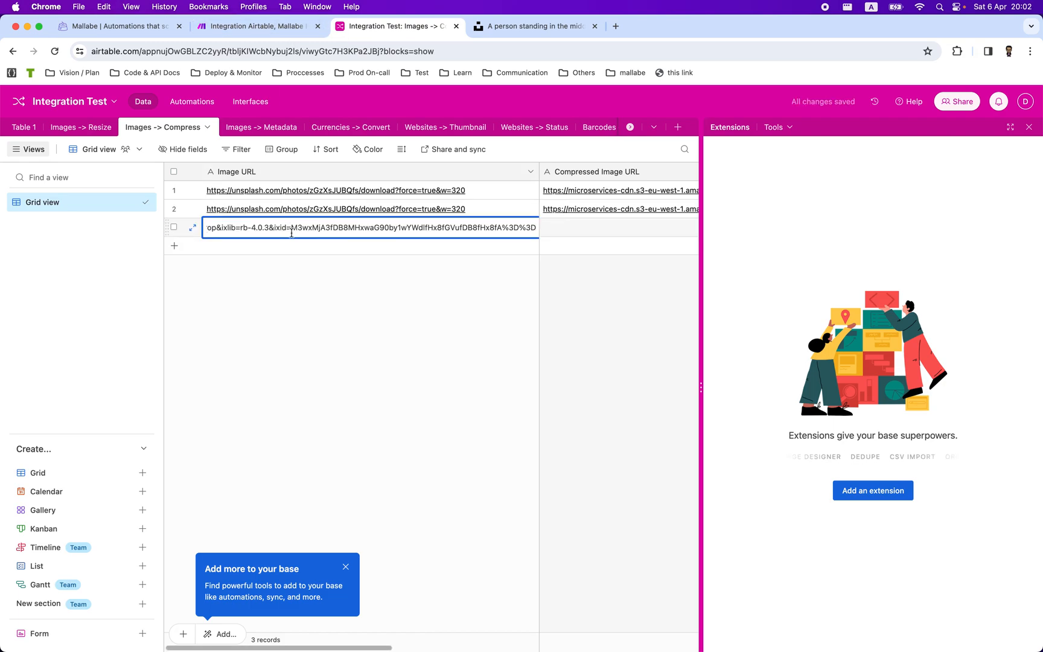
left_click(298, 271)
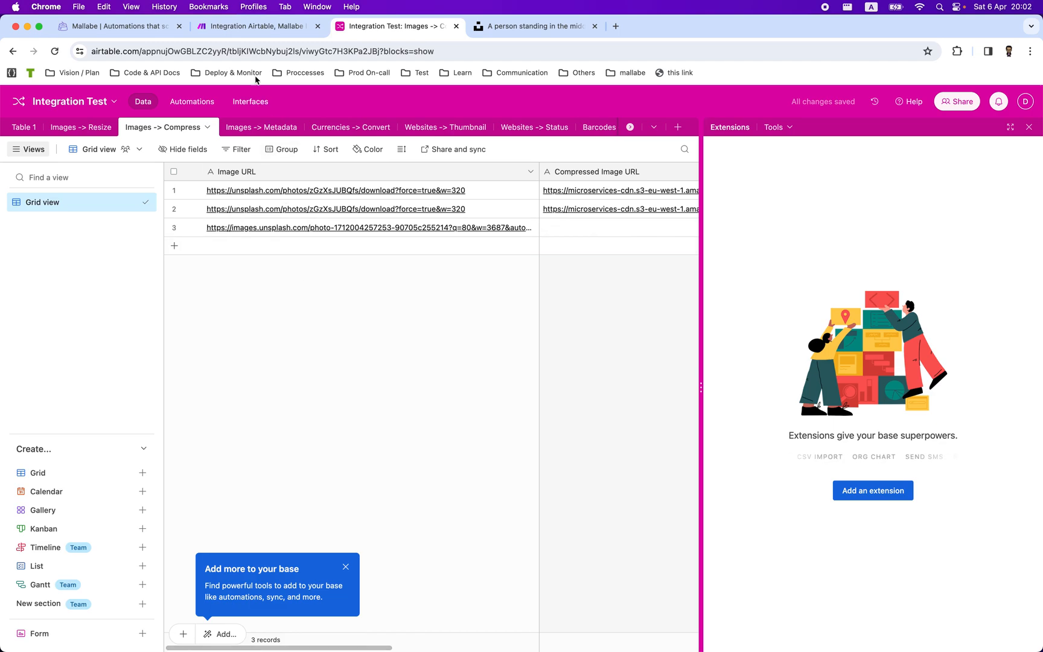
left_click(249, 32)
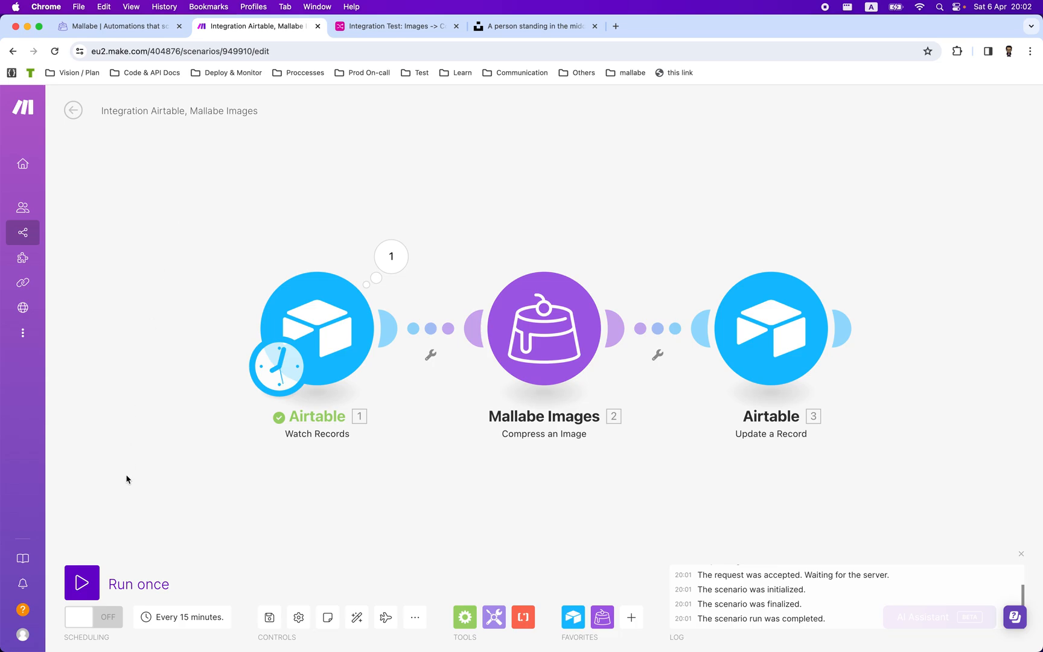
Run the scenario once, then switch to Airtable and check the third record's Compressed Image URL in the Images -> Compress table
left_click(91, 586)
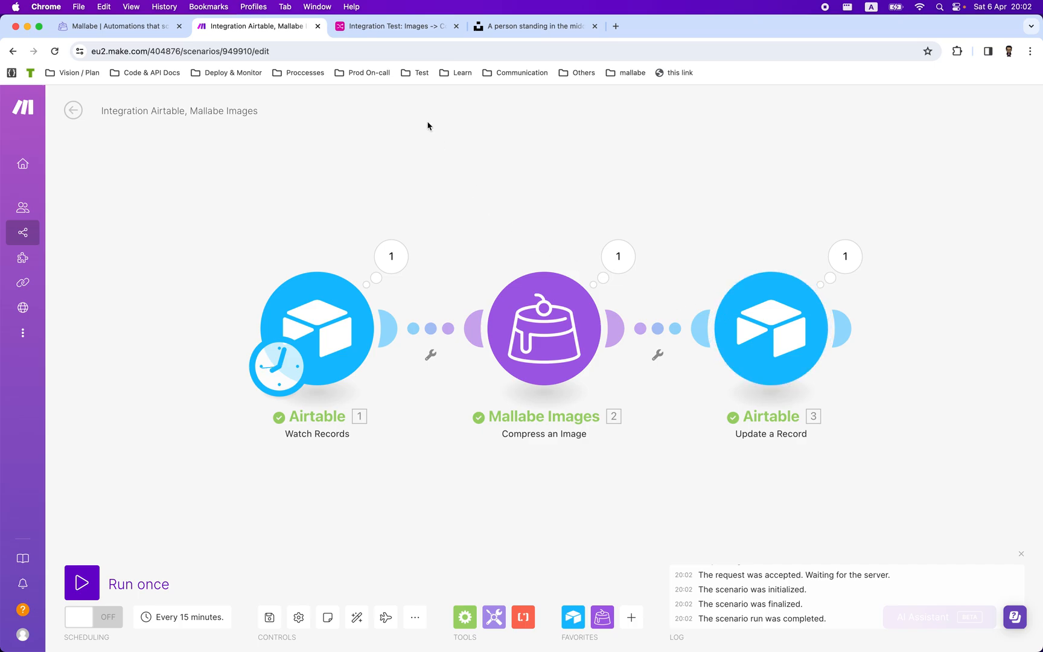
left_click(400, 30)
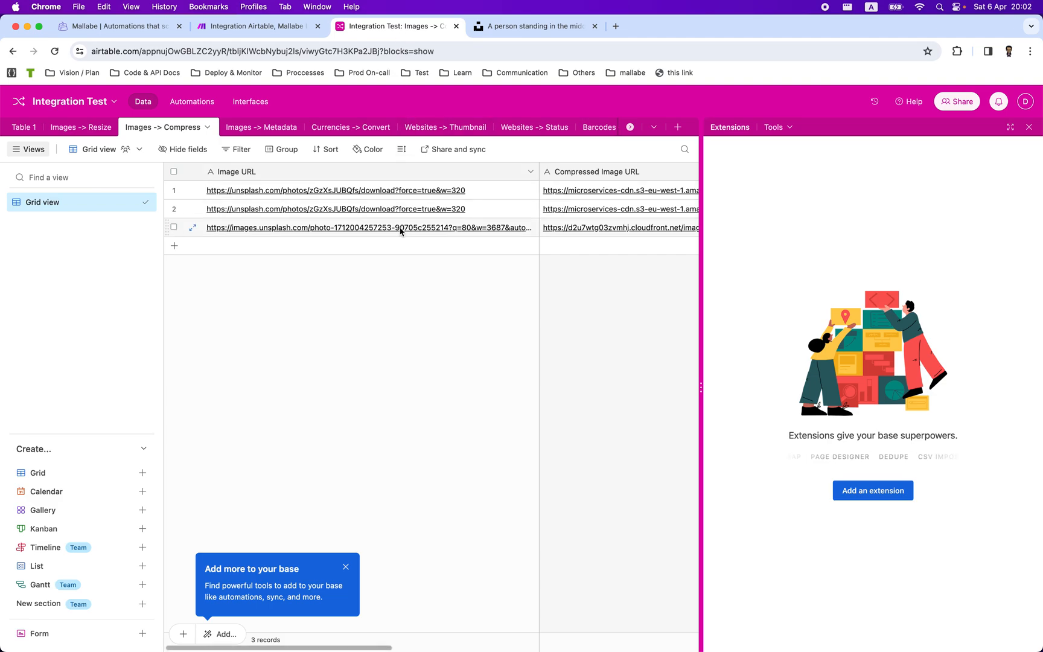
scroll(400, 229, "right", 2)
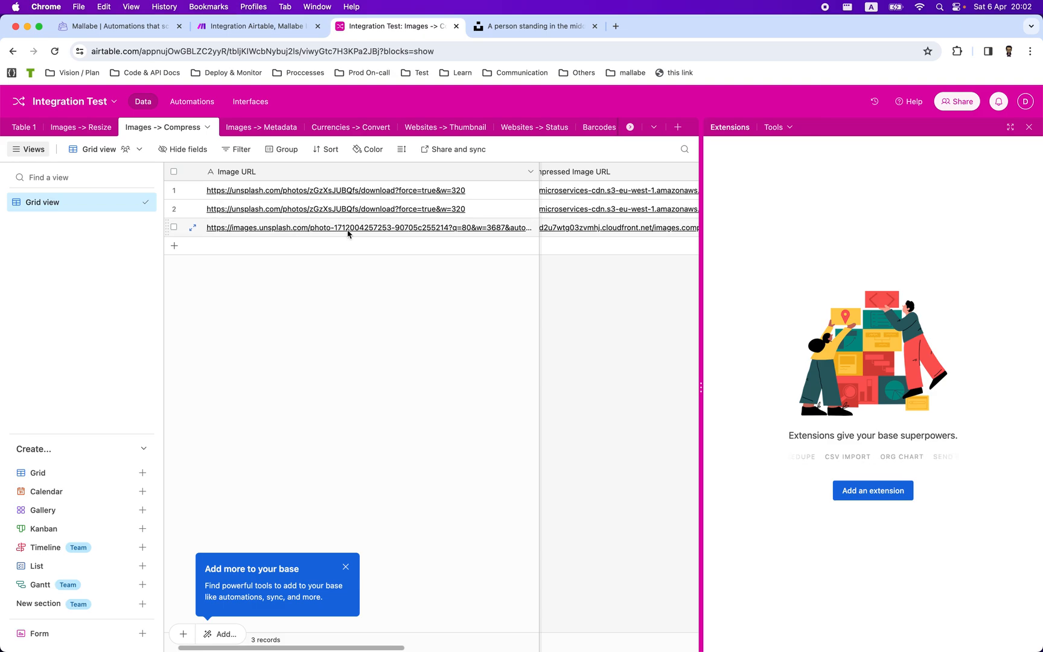
scroll(571, 211, "left", 2)
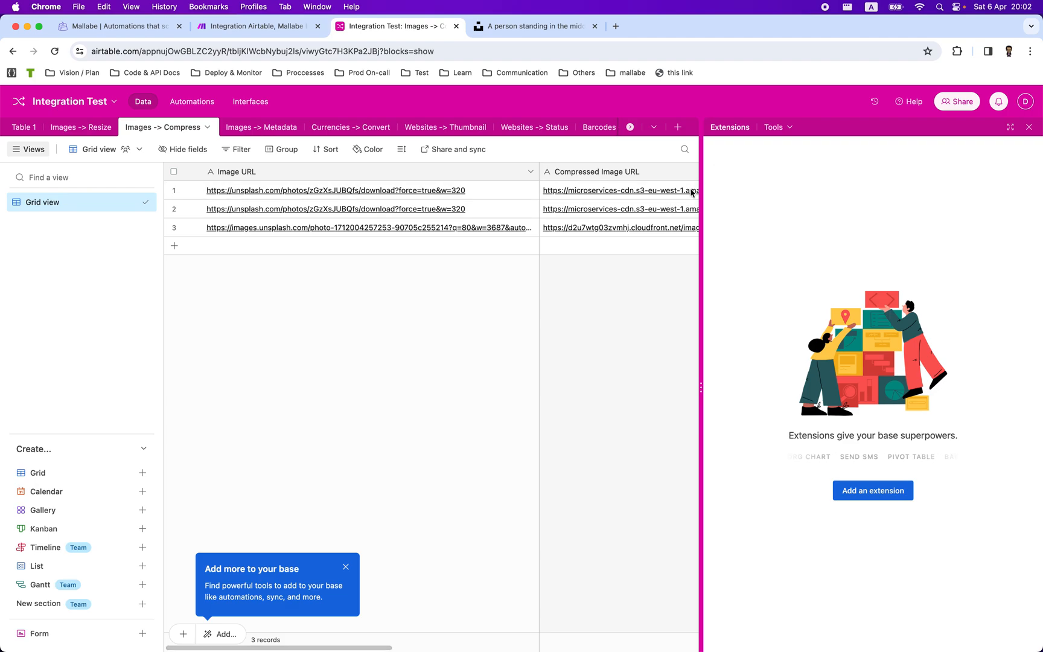
Hide the Airtable extensions pane, open the third record's compressed image link to view the image, and return to the Make scenario
left_click(1029, 127)
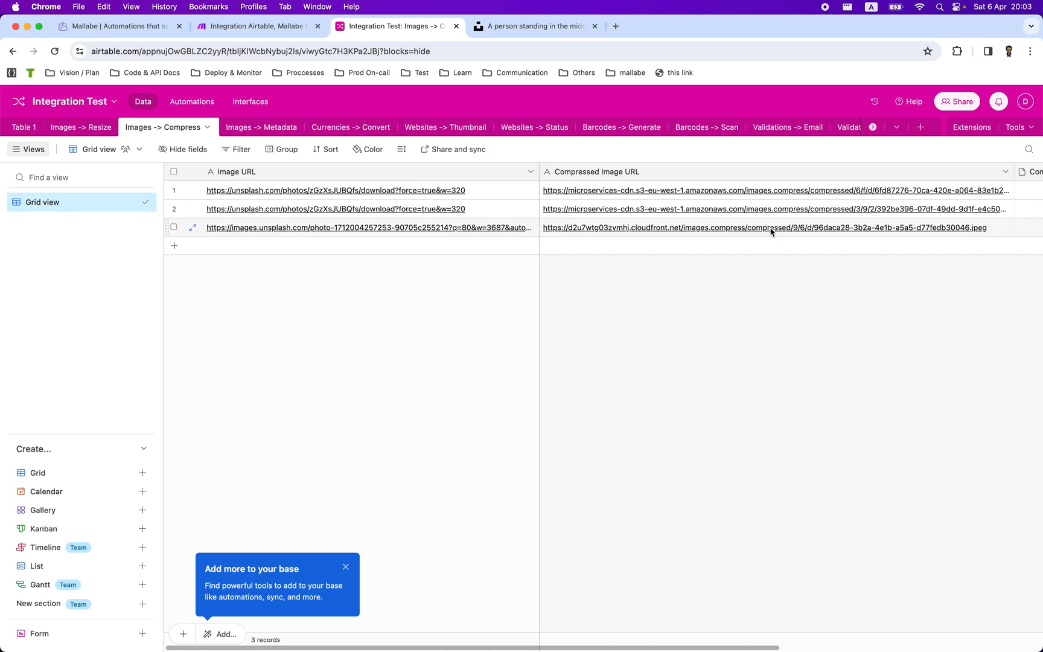
left_click(747, 232)
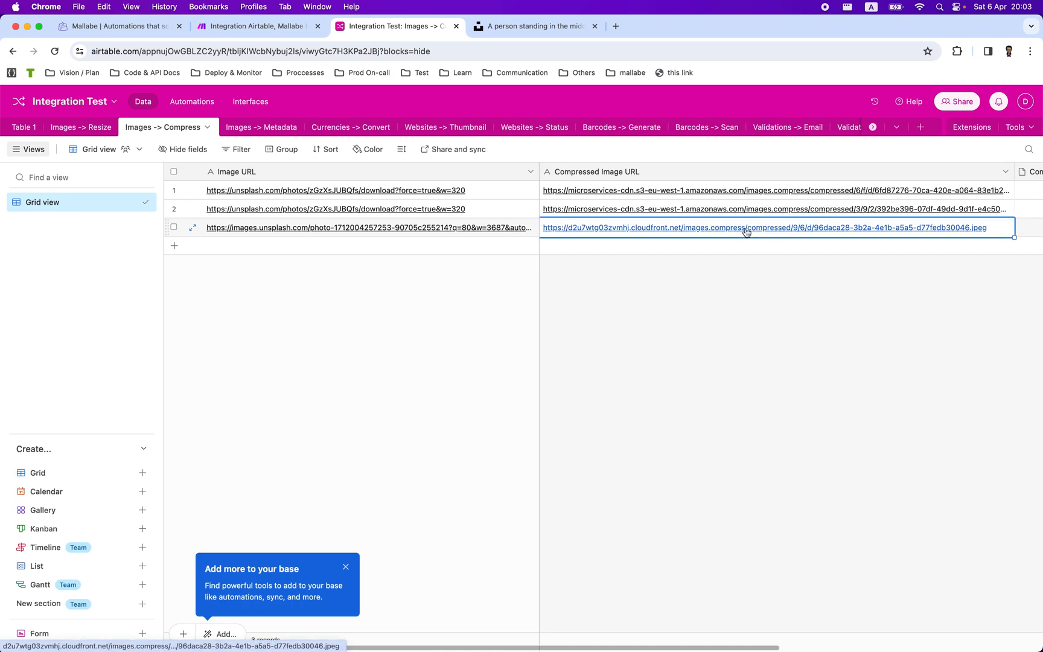
left_click(746, 231)
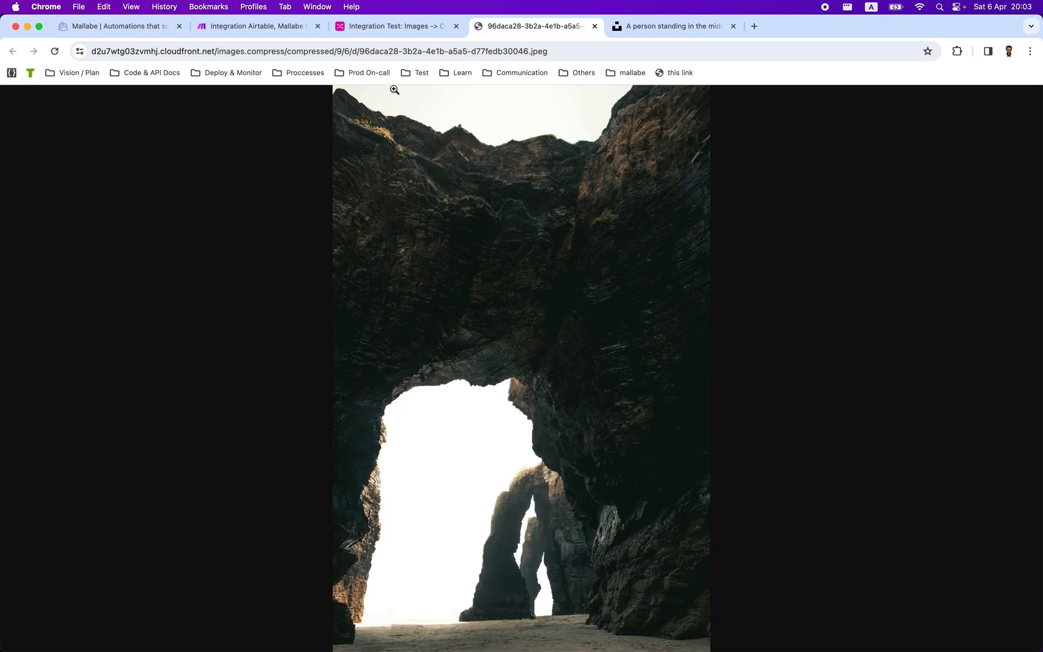
left_click(378, 27)
left_click(291, 30)
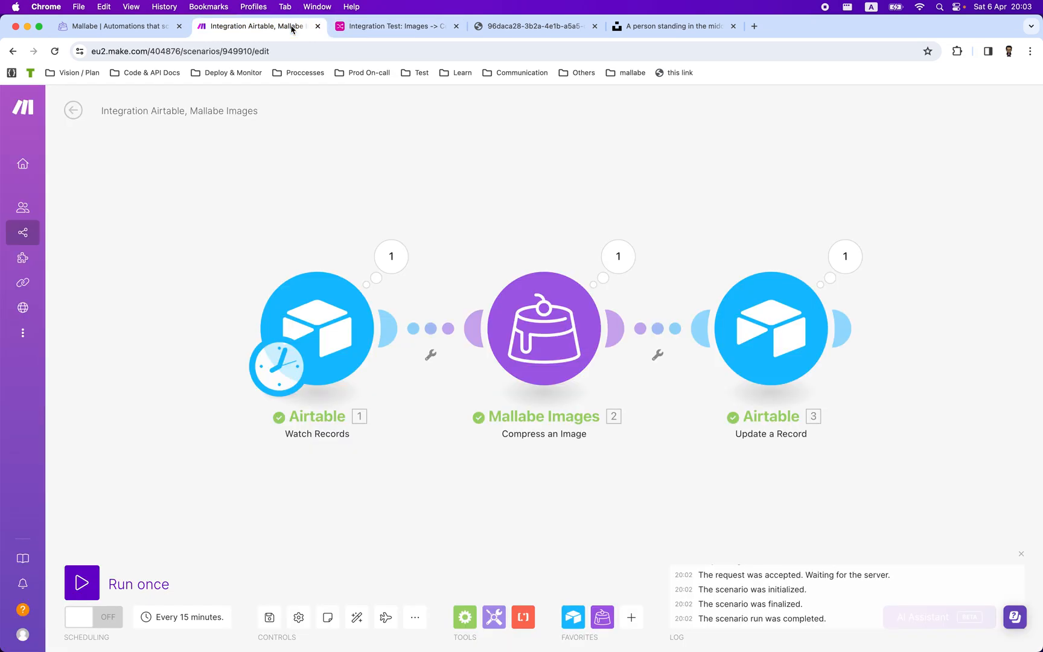